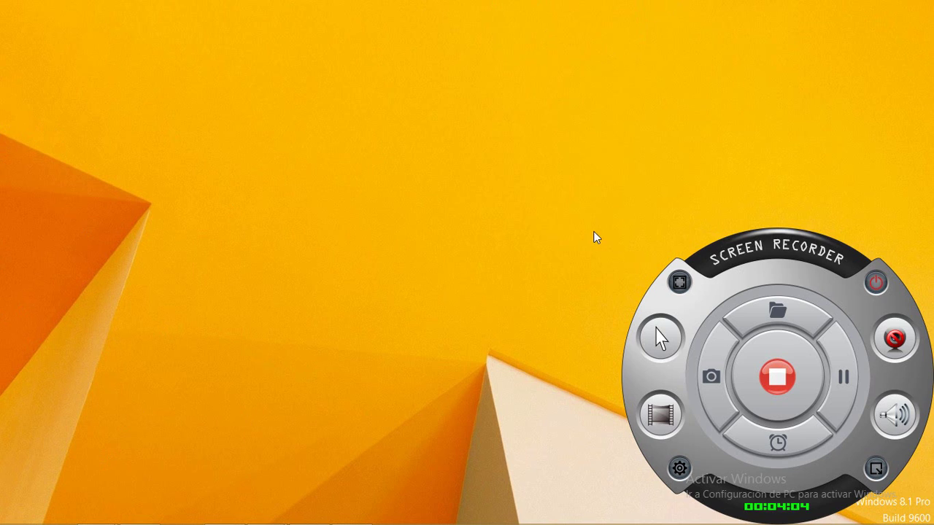
- Turn on the display of desktop icons on the empty desktop
right_click(444, 302)
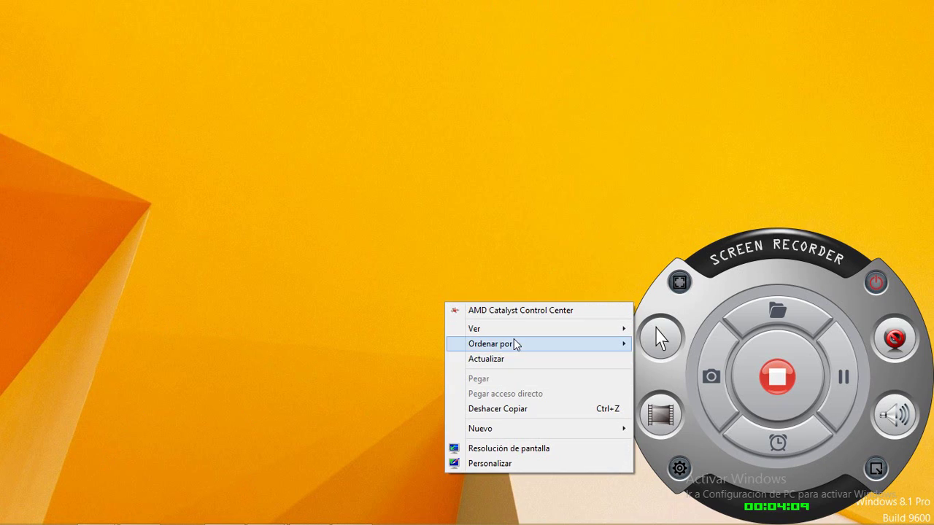
key(Escape)
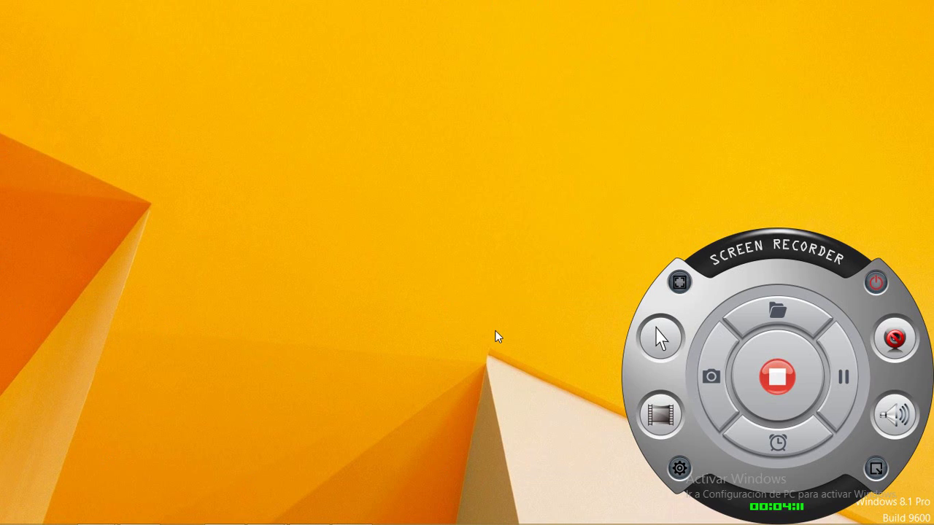
right_click(490, 330)
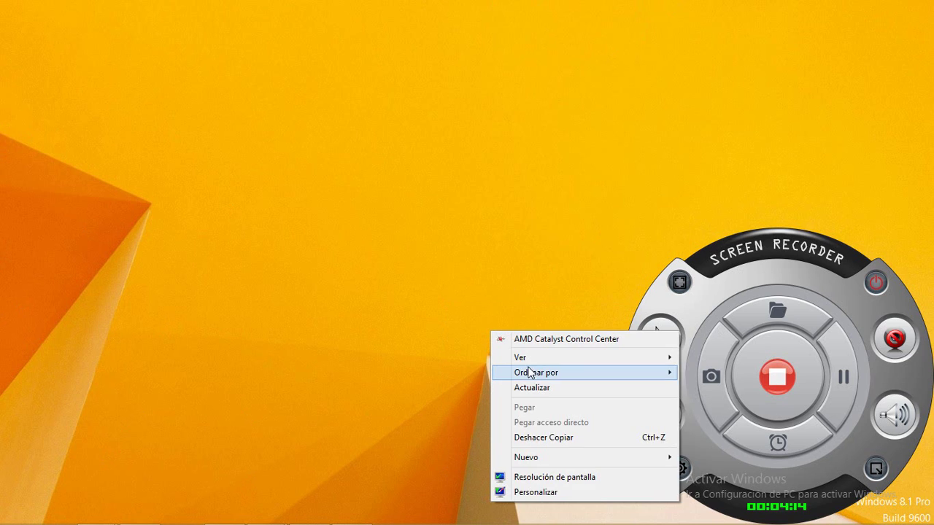
mouse_move(519, 358)
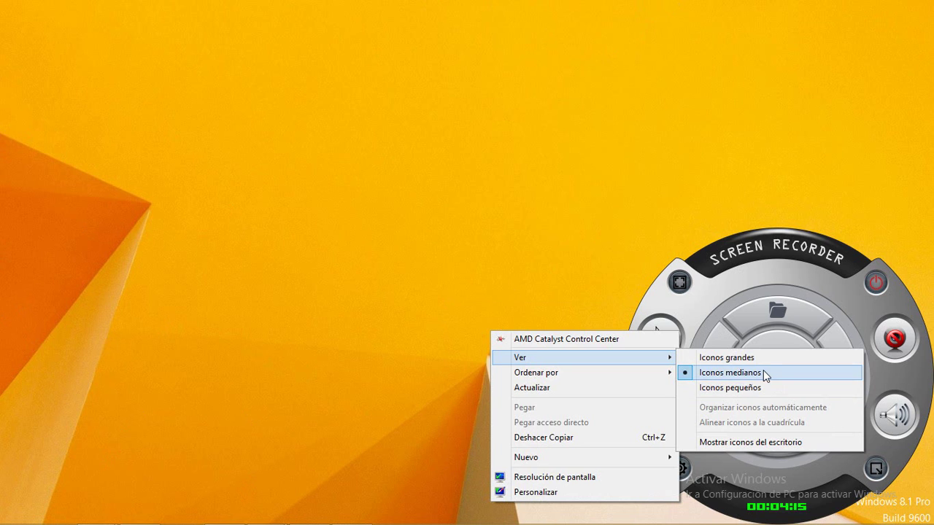
click(749, 443)
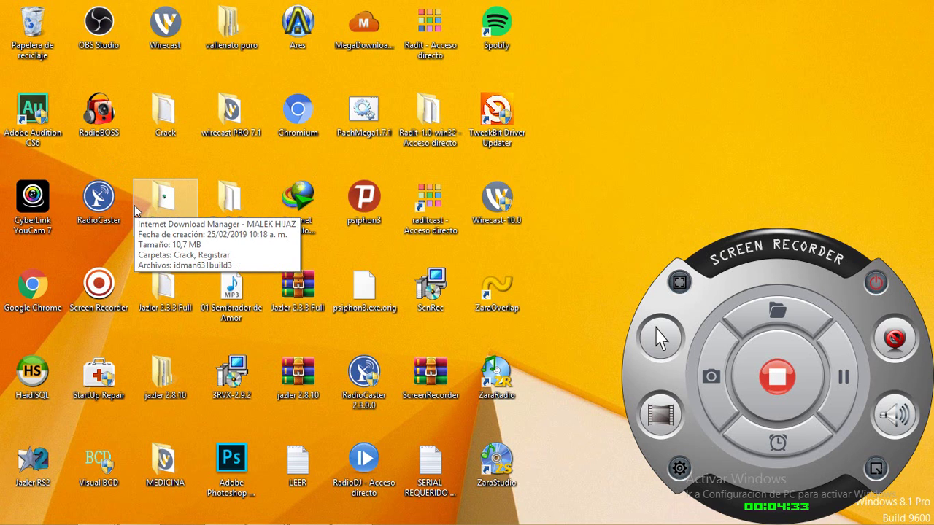
- Launch 3RVX from the Start screen and close its settings window without changing any options
key(super)
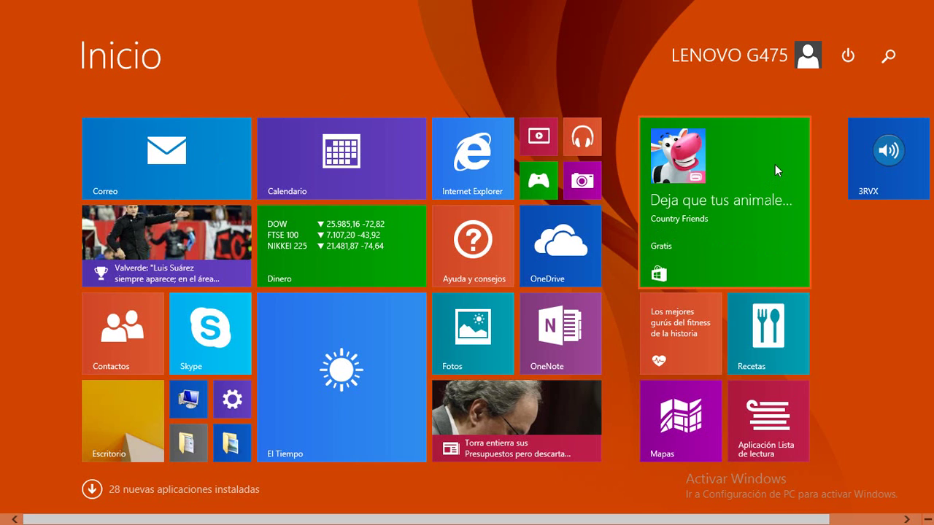
scroll(779, 161, down, 1)
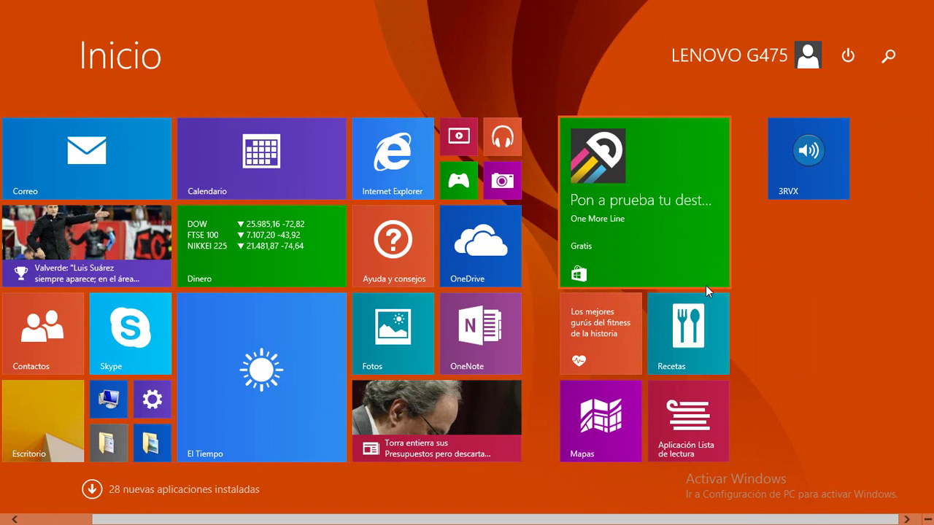
click(804, 129)
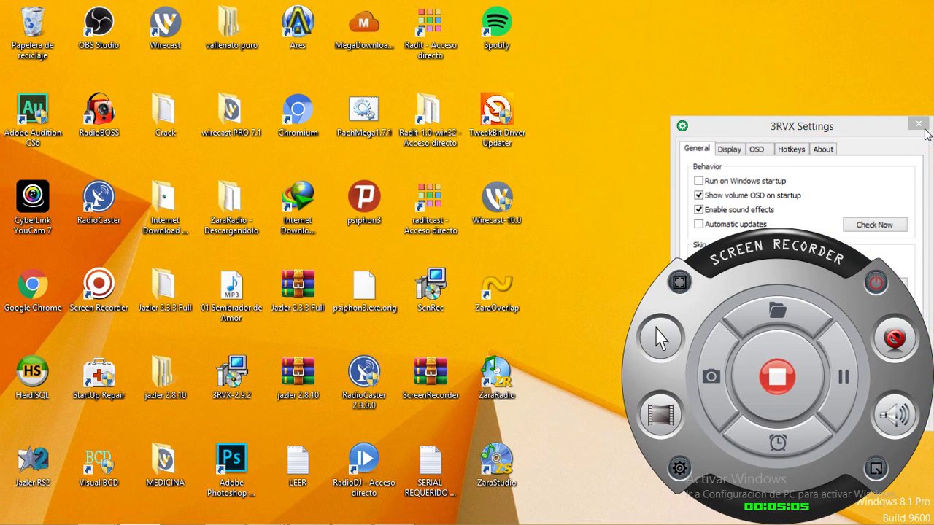
click(920, 127)
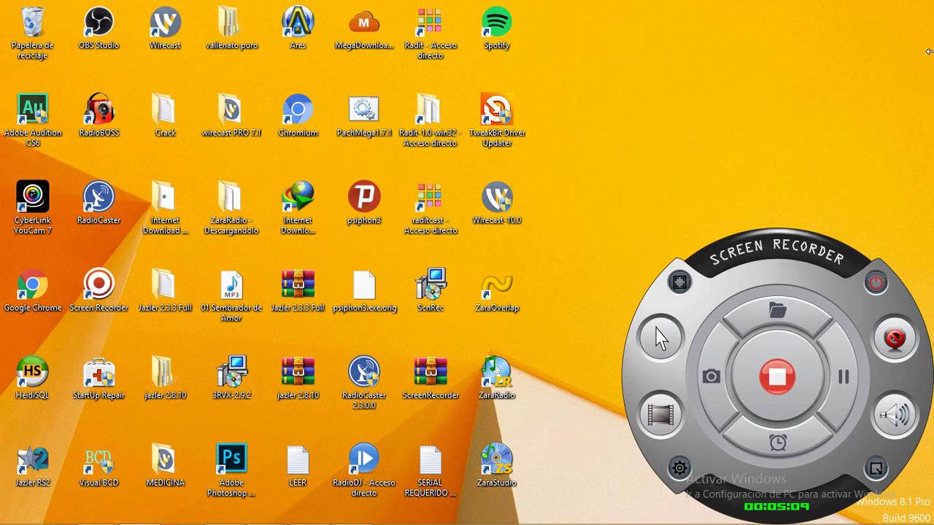
- Raise the system volume to its maximum to show the 3RVX on-screen volume indicator
key(XF86AudioRaiseVolume)
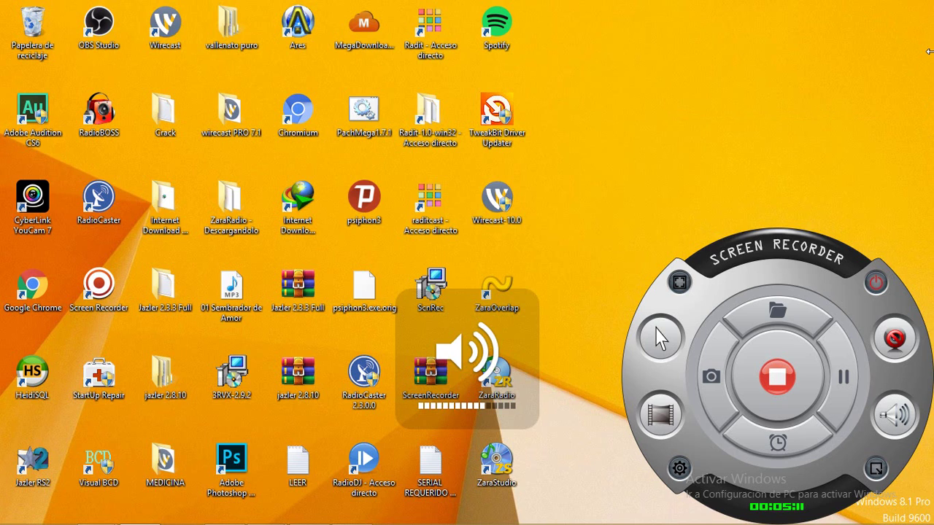
key(XF86AudioRaiseVolume)
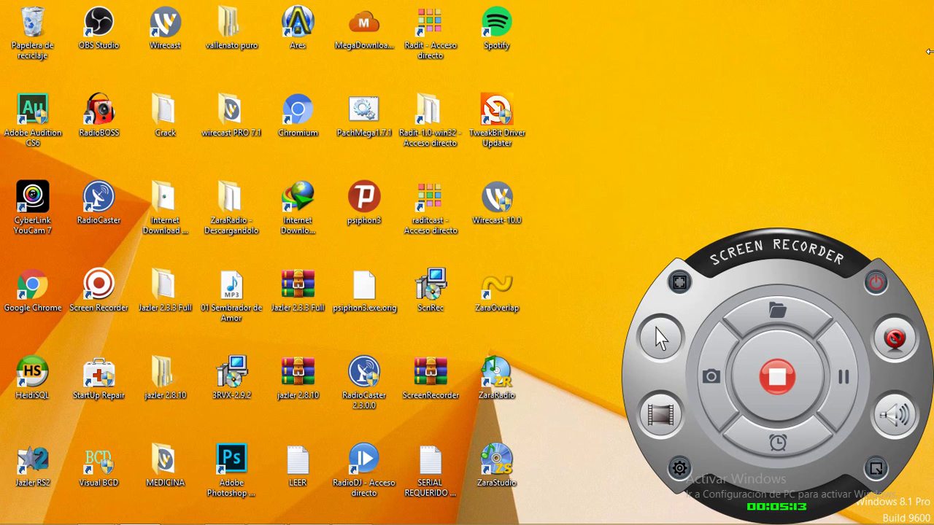
key(XF86AudioRaiseVolume)
key(XF86AudioRaiseVolume)
key(XF86AudioRaiseVolume)
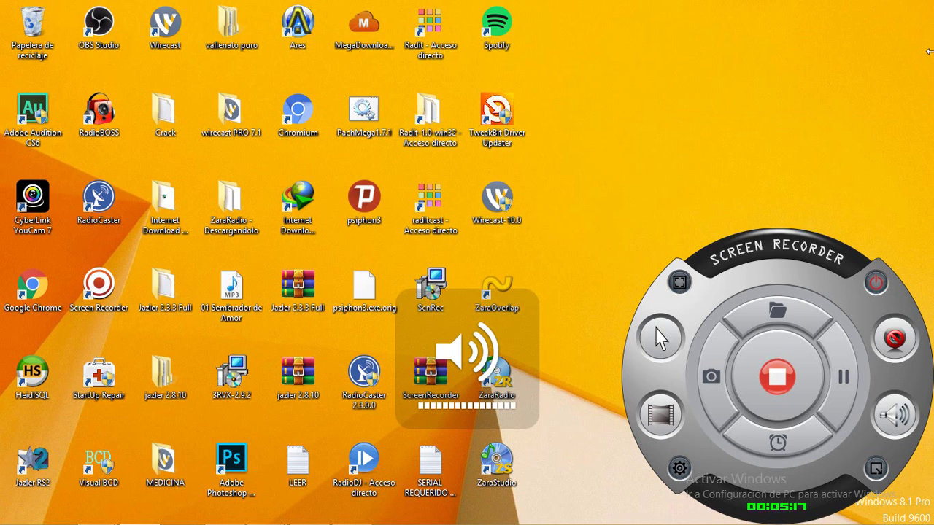
- Lower the system volume all the way to zero with the on-screen indicator showing
key(XF86AudioLowerVolume)
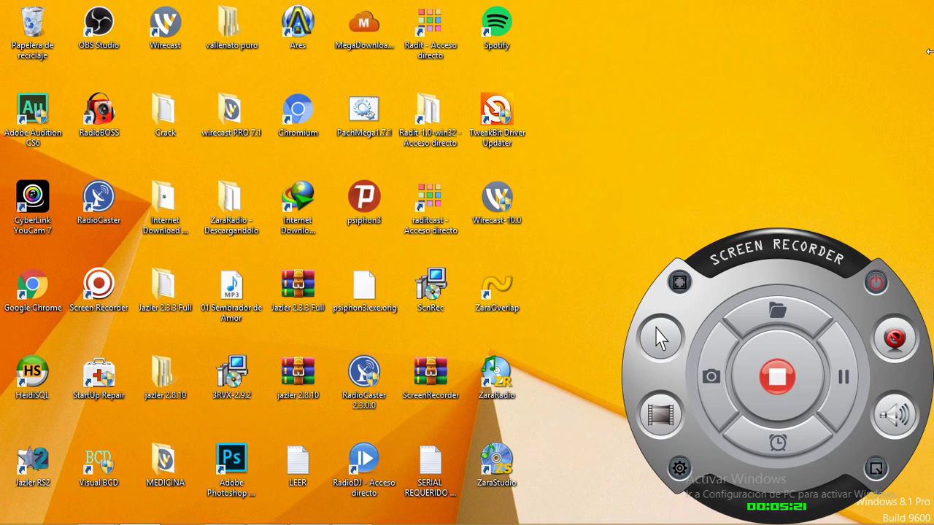
key(XF86AudioLowerVolume)
key(XF86AudioLowerVolume)
key(XF86AudioLowerVolume)
key(XF86AudioRaiseVolume)
key(XF86AudioLowerVolume)
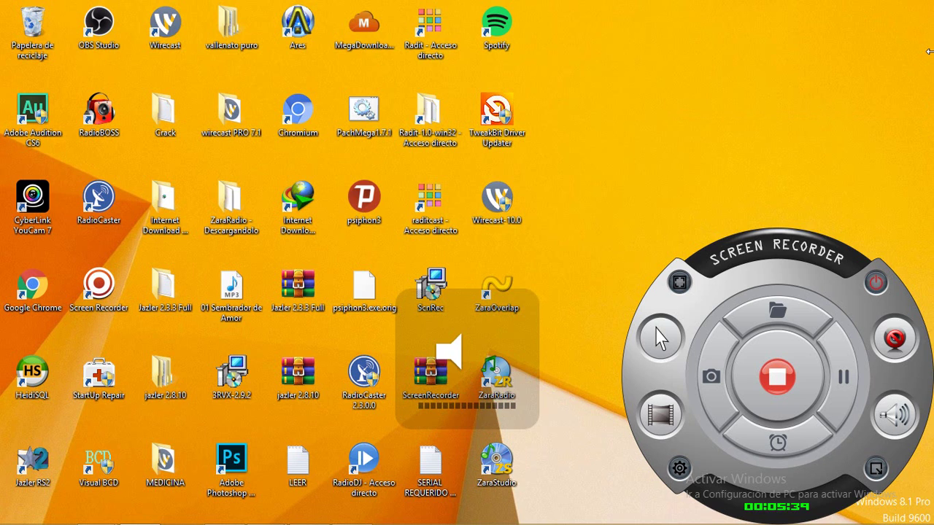
- Alternately raise and lower the system volume several times to demonstrate the on-screen indicator
key(XF86AudioRaiseVolume)
key(XF86AudioLowerVolume)
key(XF86AudioRaiseVolume)
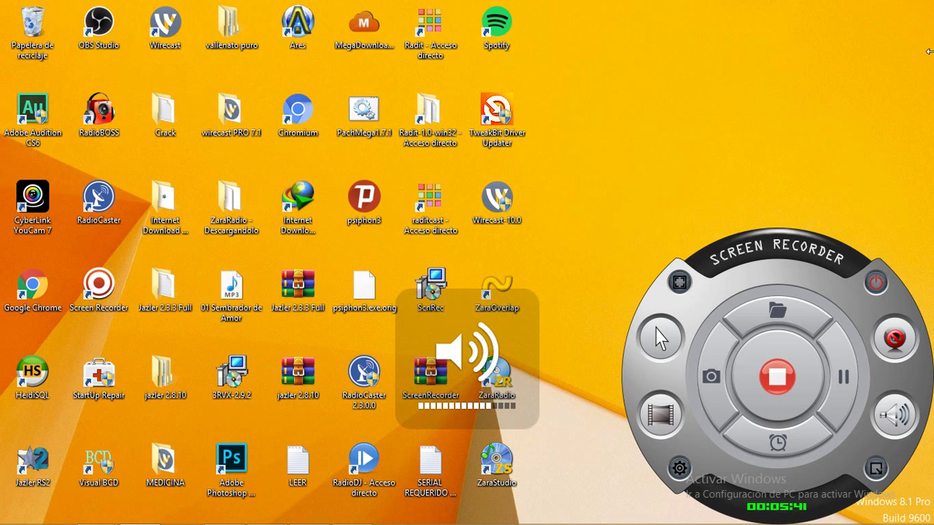
key(XF86AudioLowerVolume)
key(XF86AudioRaiseVolume)
key(XF86AudioLowerVolume)
key(XF86AudioRaiseVolume)
key(XF86AudioLowerVolume)
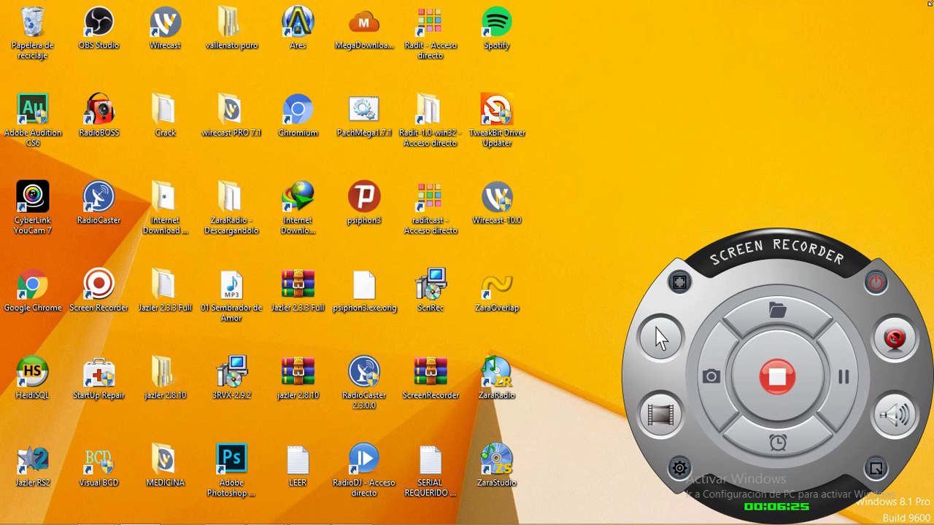
- Switch to the web browser window and bring up the Deezer page of Calibre 50
mouse_move(932, 2)
mouse_move(18, 515)
mouse_move(237, 520)
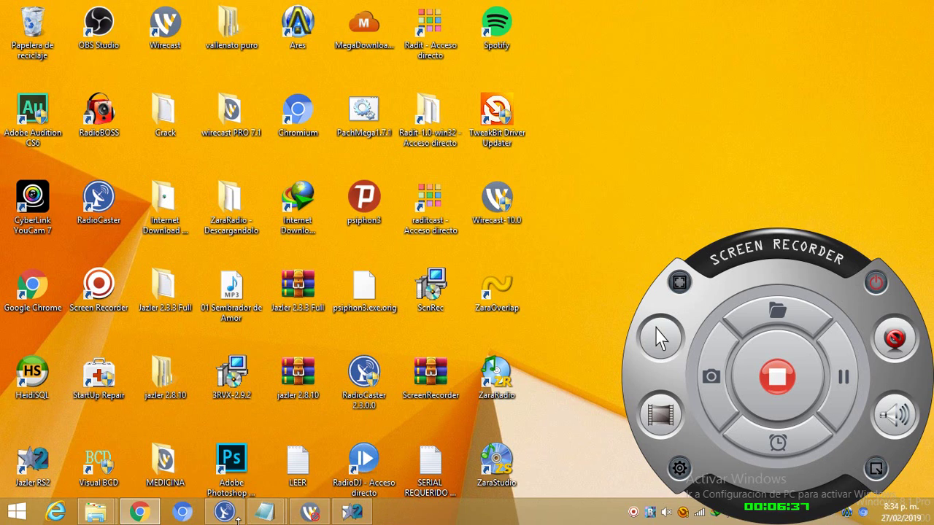
click(181, 511)
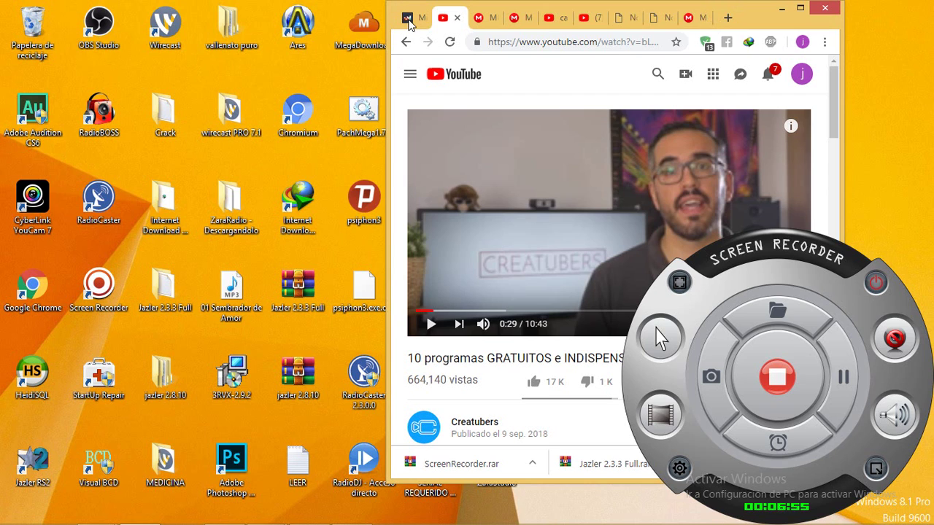
click(408, 22)
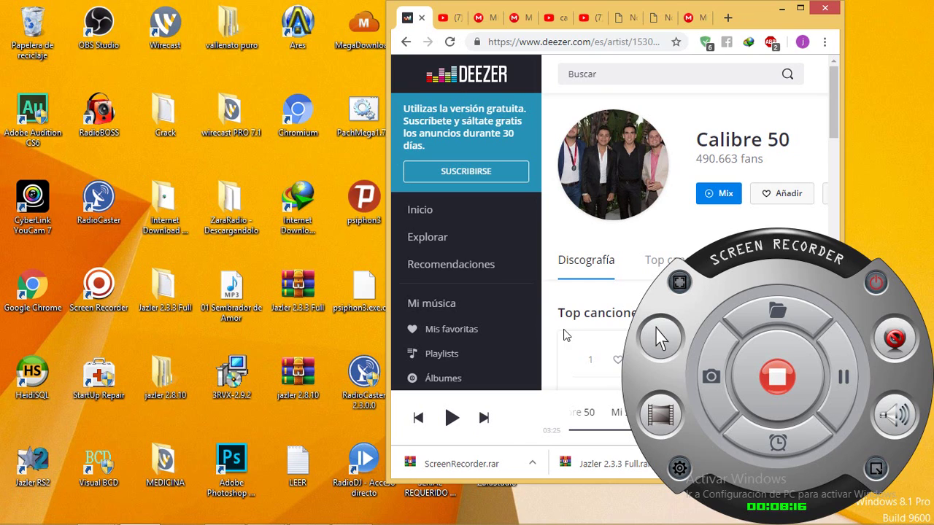
- Try to play a Calibre 50 song in the Deezer web player
click(453, 421)
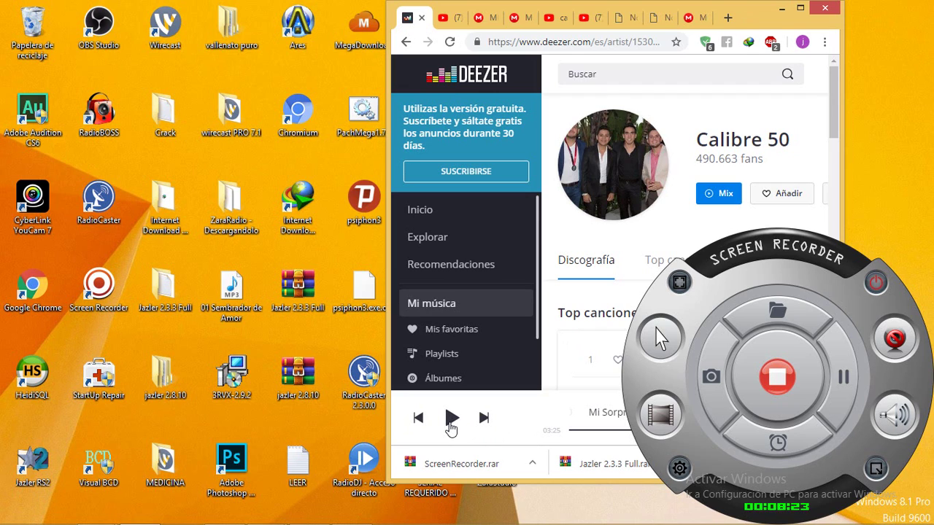
click(451, 419)
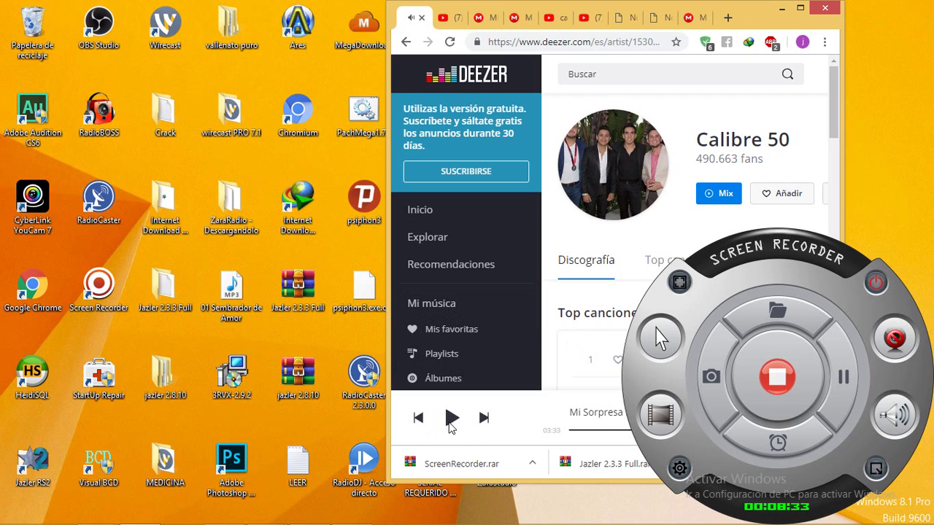
click(450, 421)
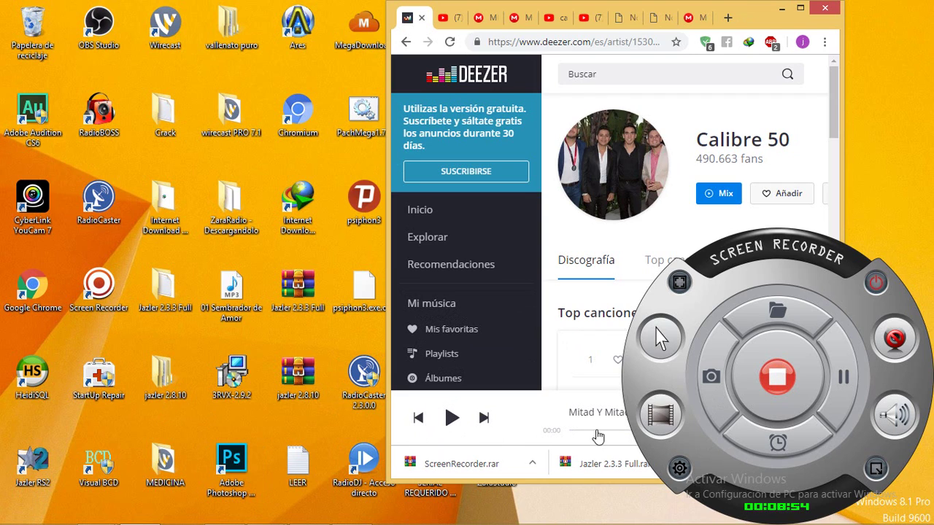
click(452, 418)
click(452, 419)
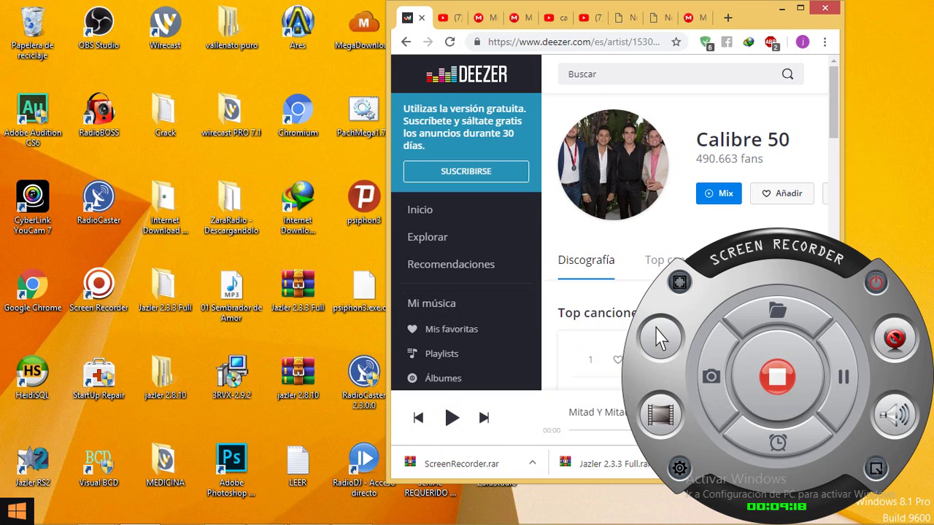
- Switch to the Setup window in File Explorer and open the Ana Gabriel album folder inside Música
key(super)
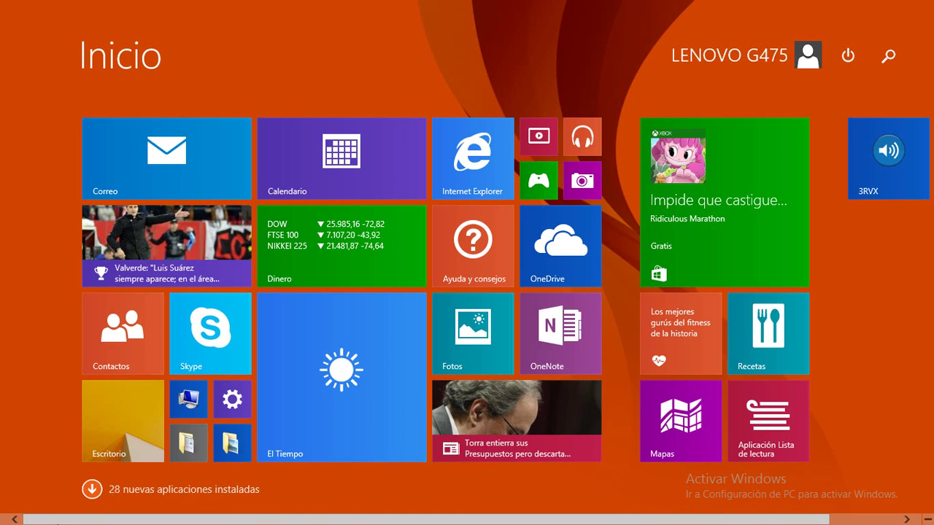
mouse_move(57, 523)
mouse_move(87, 519)
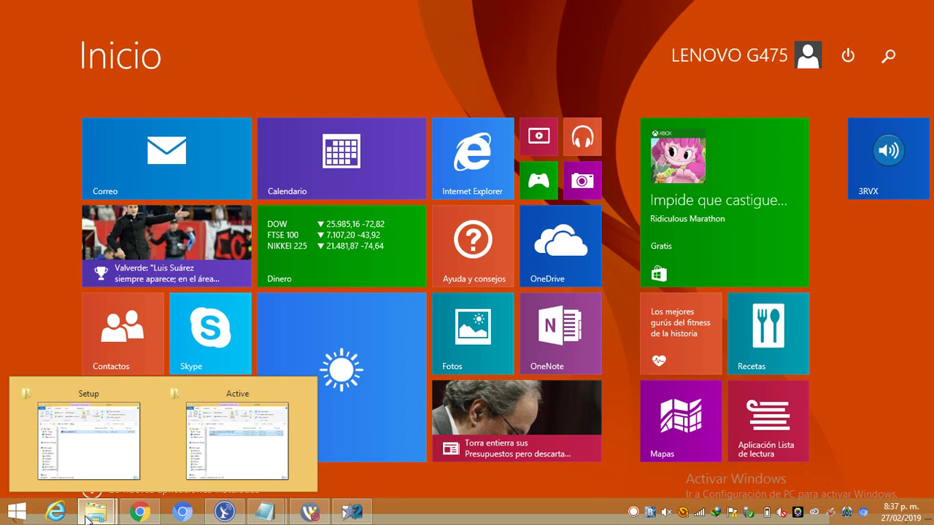
click(84, 445)
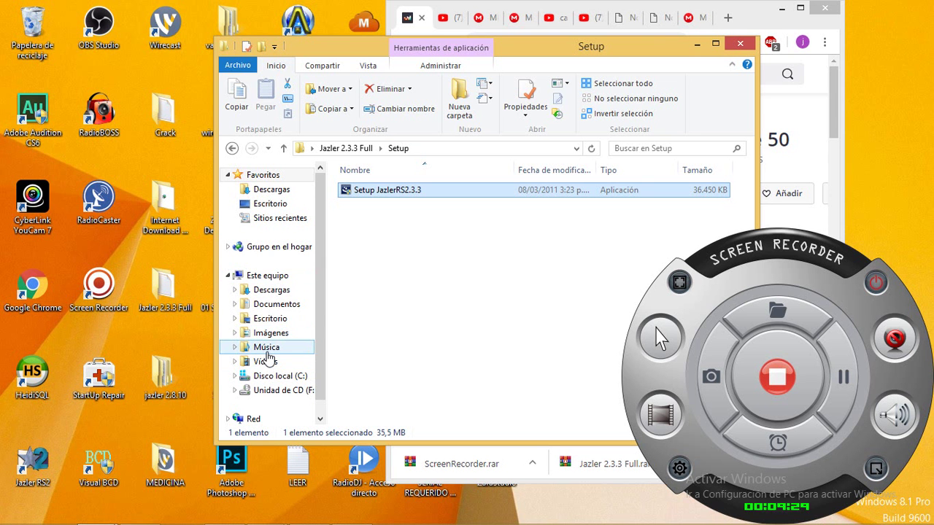
click(267, 350)
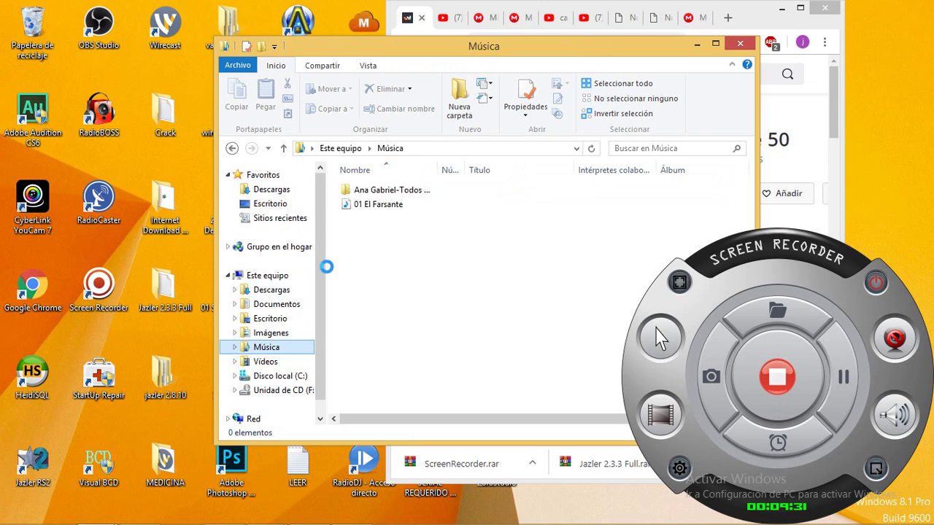
click(385, 191)
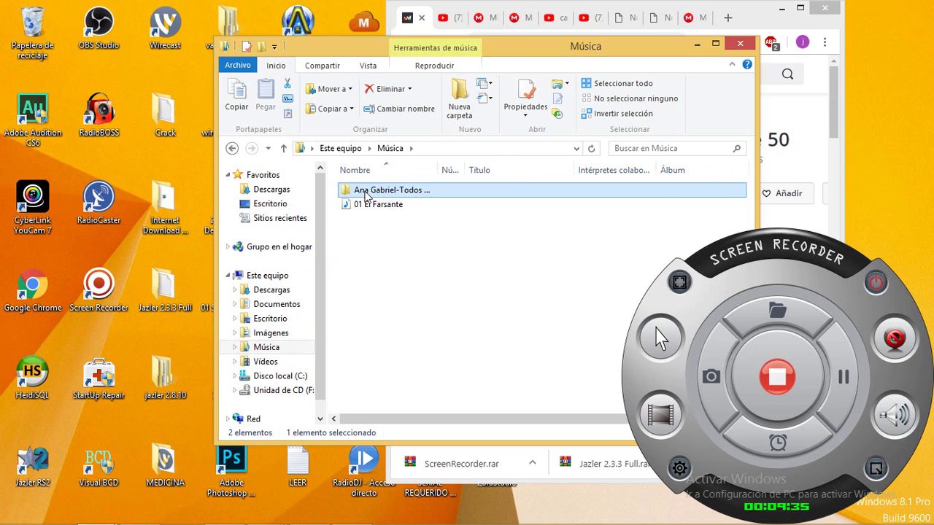
double_click(366, 192)
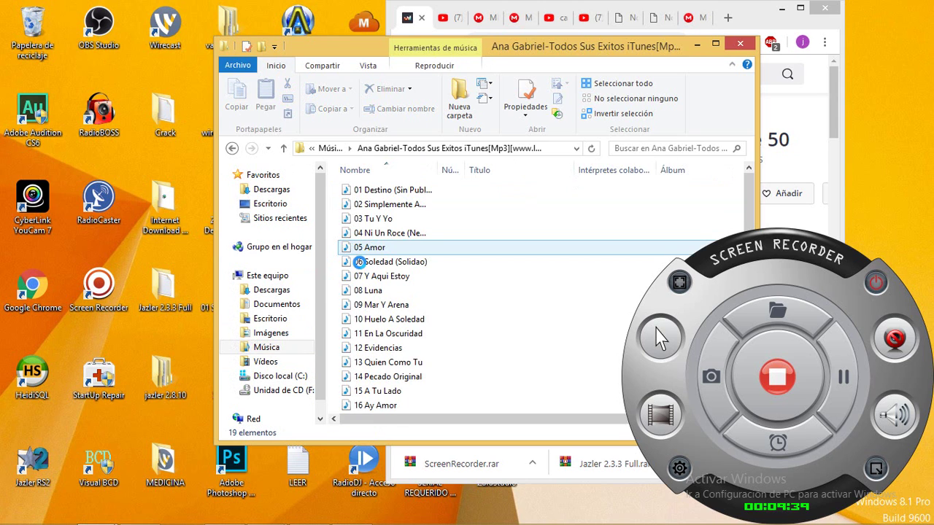
- Open the track 07 Y Aqui Estoy, keeping its file name, and play the previous list in Windows Media Player
click(385, 279)
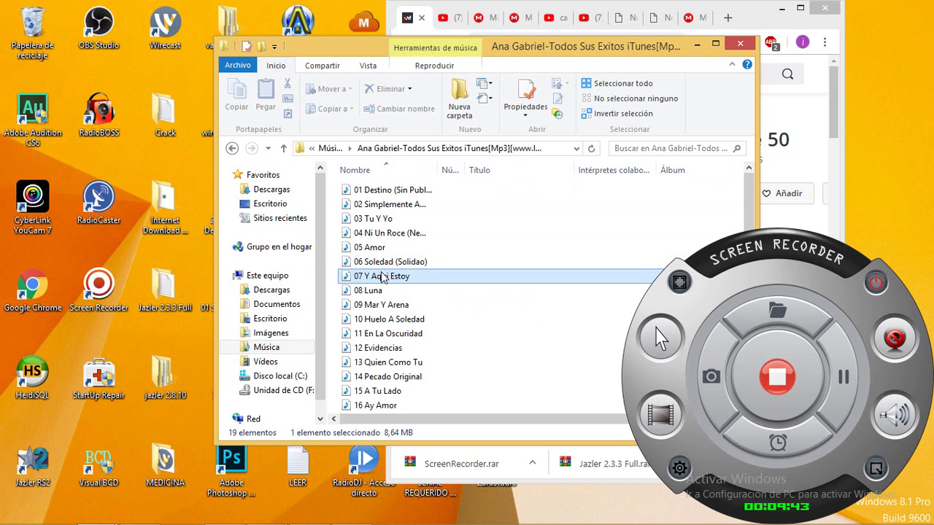
click(422, 117)
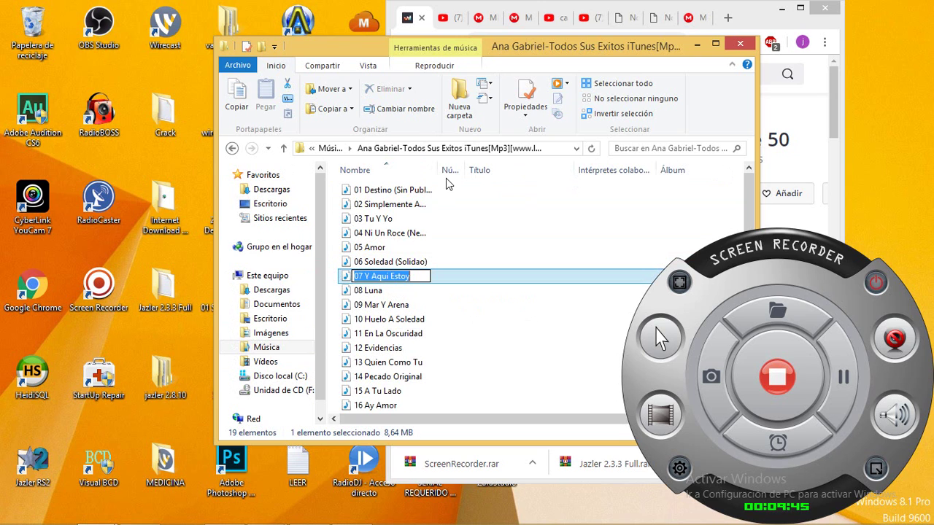
key(End)
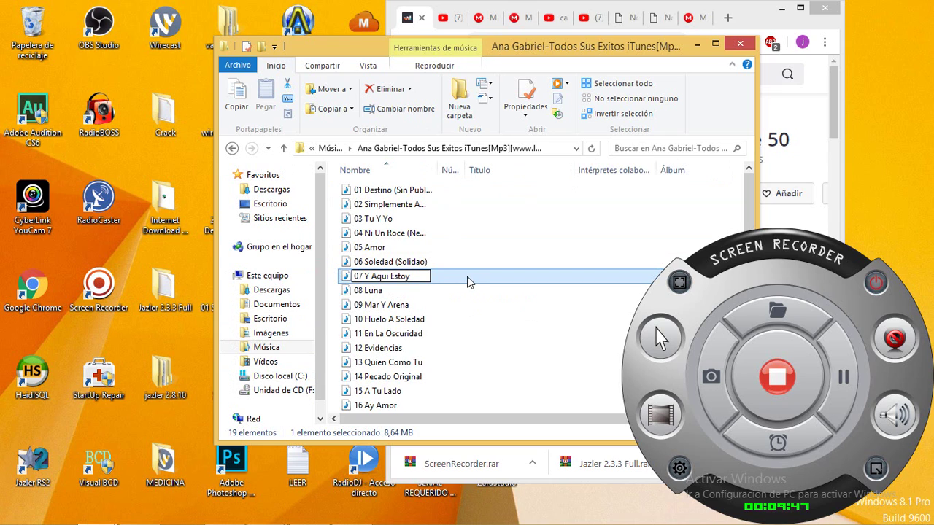
key(Return)
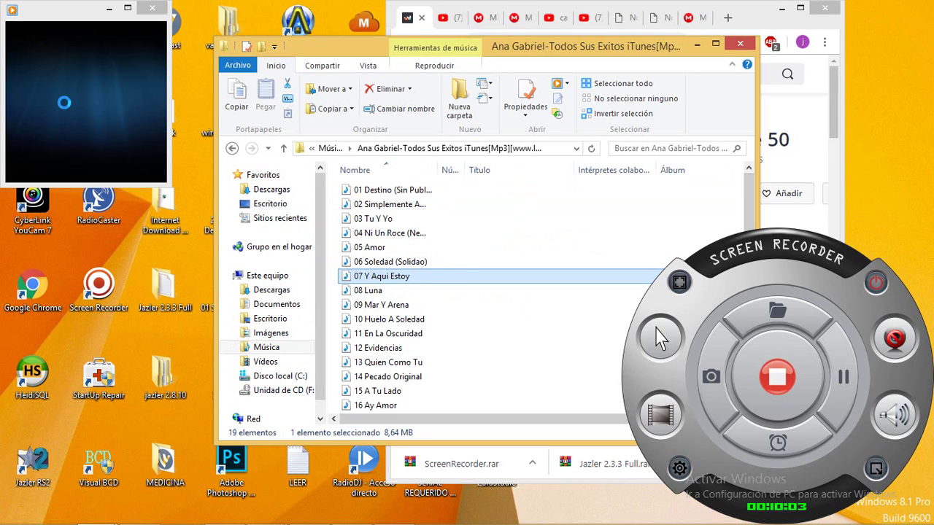
mouse_move(55, 116)
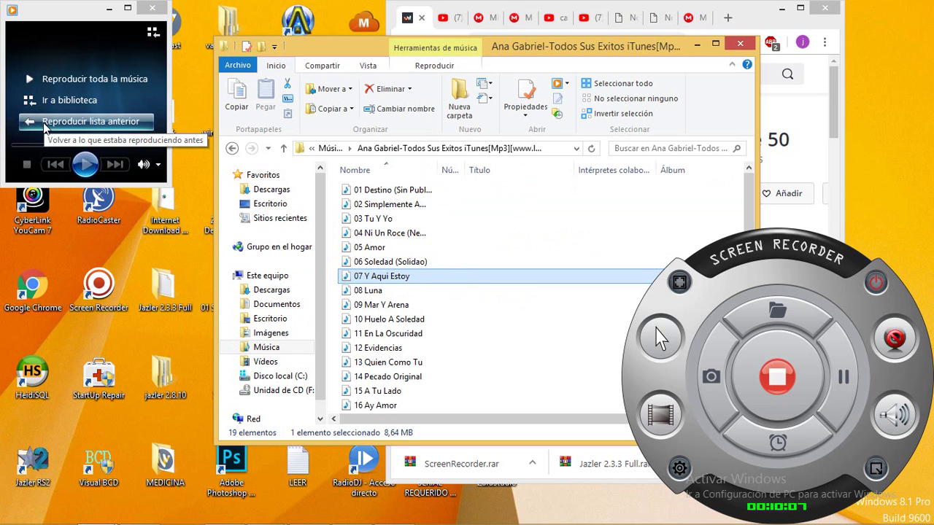
click(45, 124)
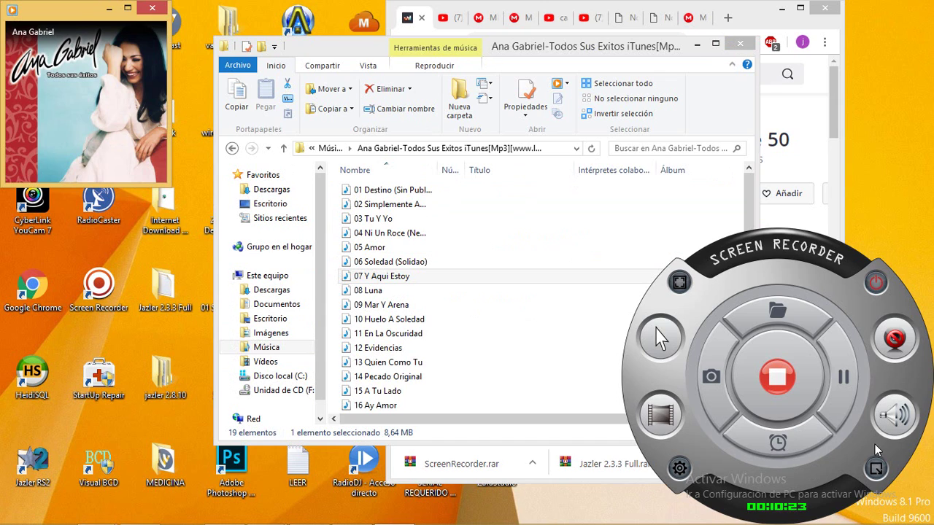
- Check the screen recorder's Audio and Webcam capture options, close them and pause the song in Windows Media Player
click(681, 471)
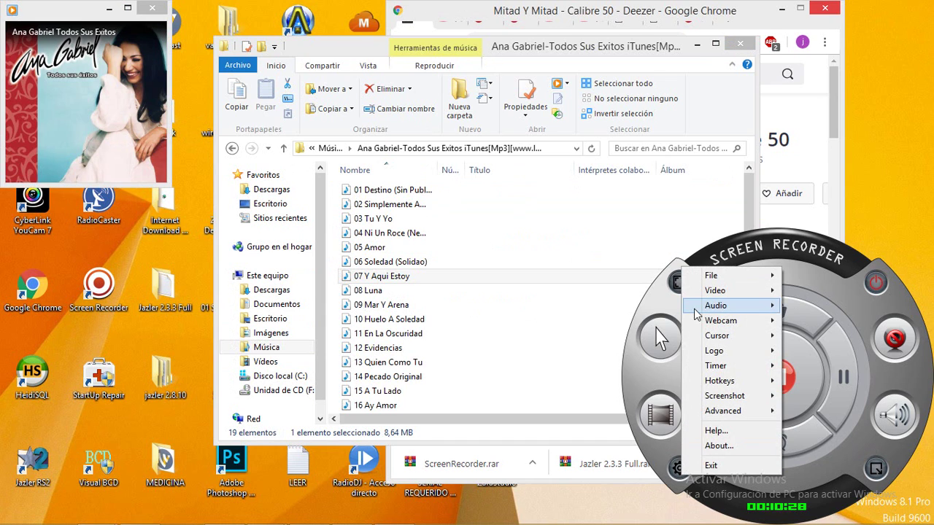
mouse_move(696, 312)
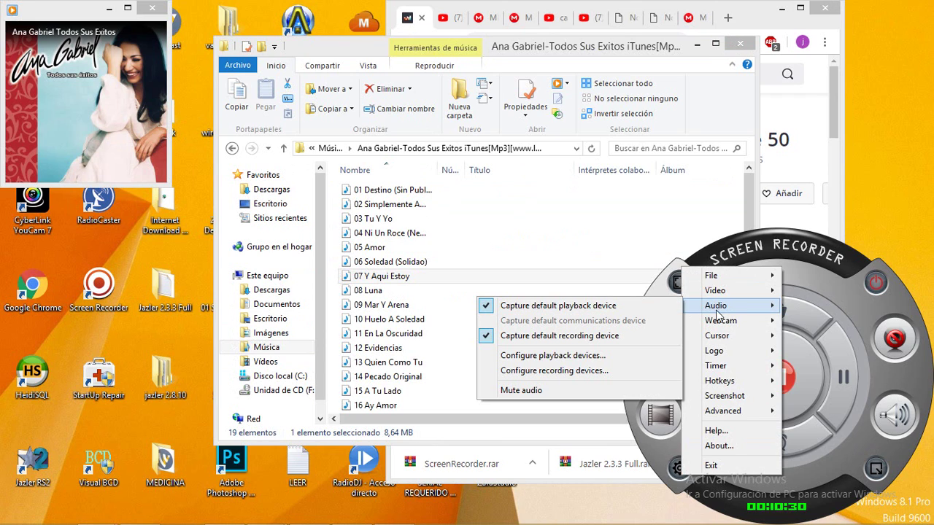
mouse_move(721, 321)
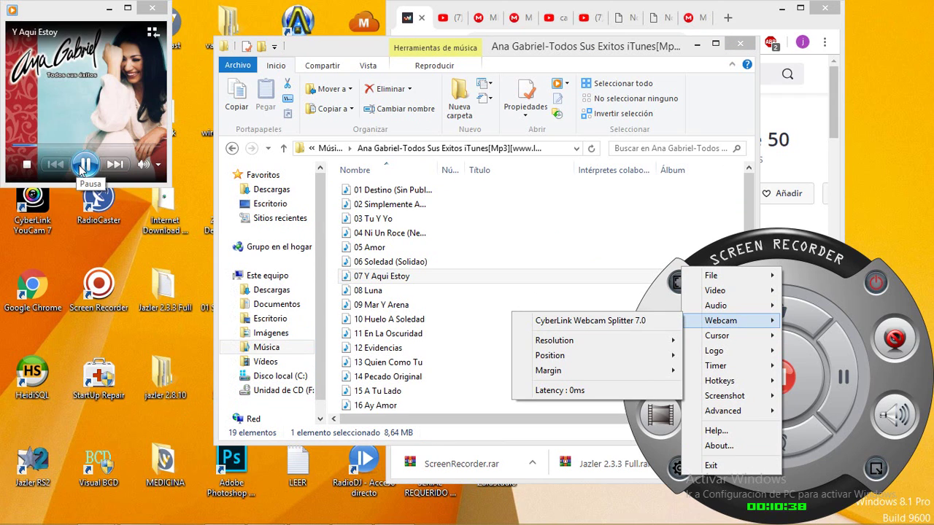
click(82, 166)
click(84, 164)
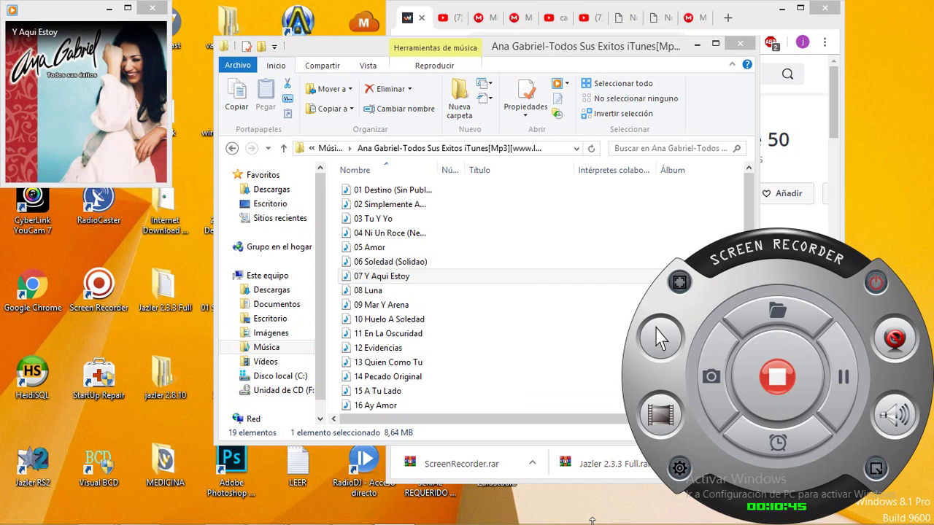
- Resume the paused song briefly to test its sound, and pause it again
mouse_move(592, 520)
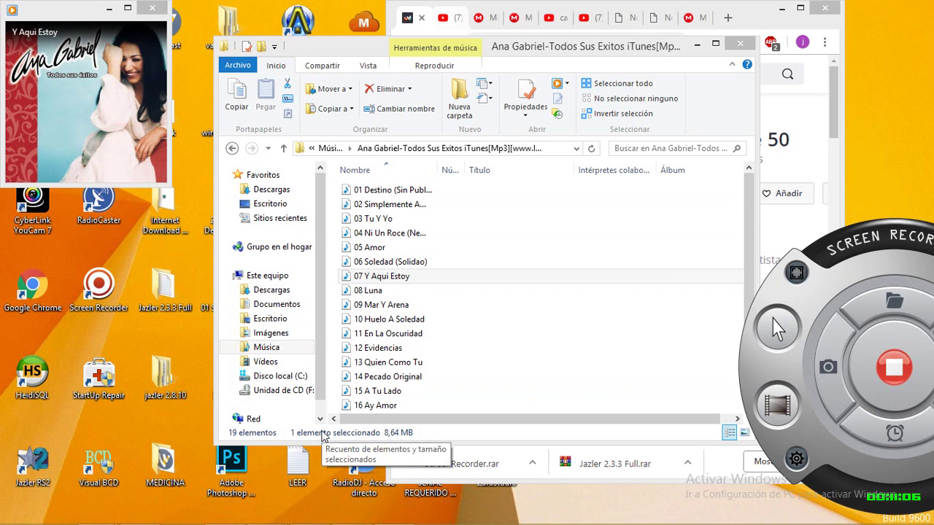
key(XF86AudioRaiseVolume)
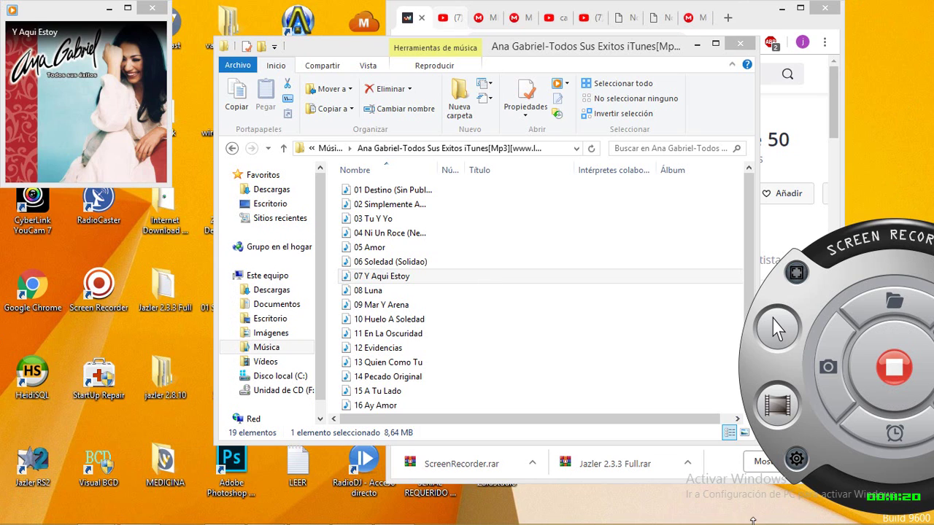
mouse_move(665, 521)
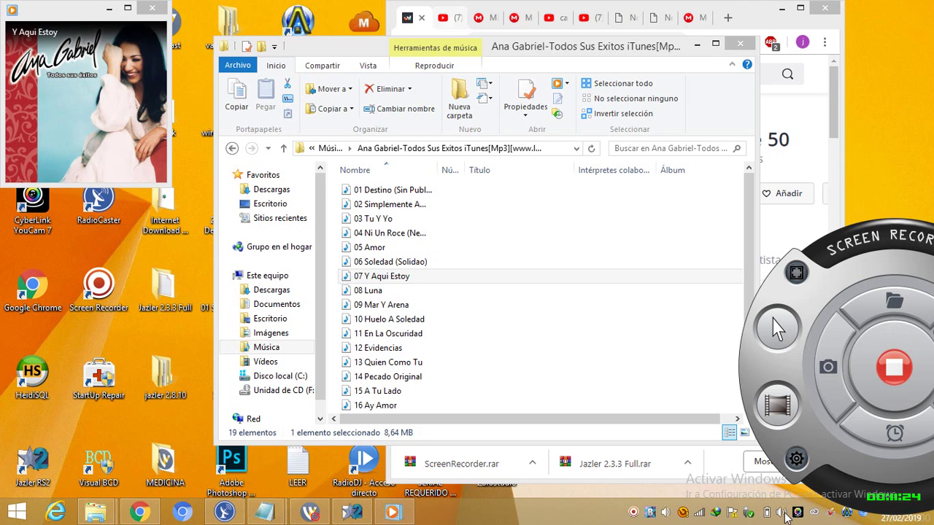
mouse_move(33, 95)
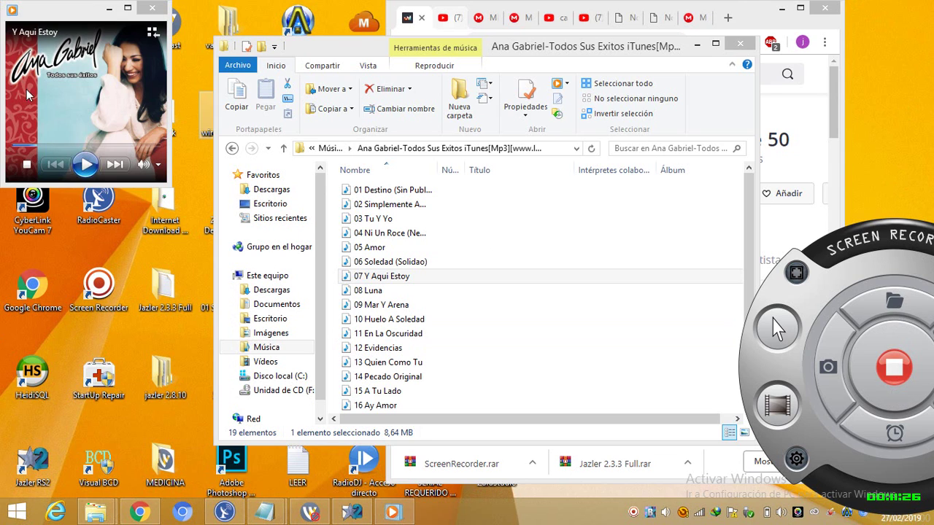
click(86, 165)
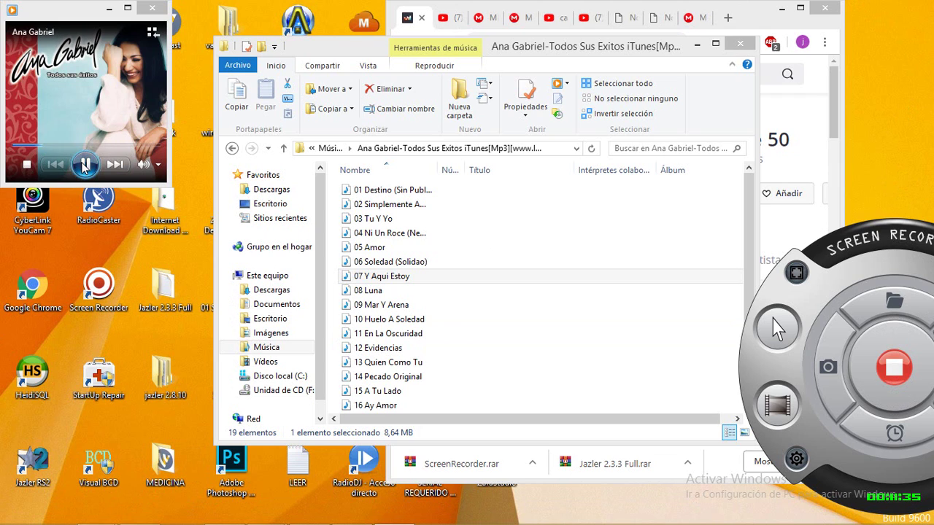
click(86, 166)
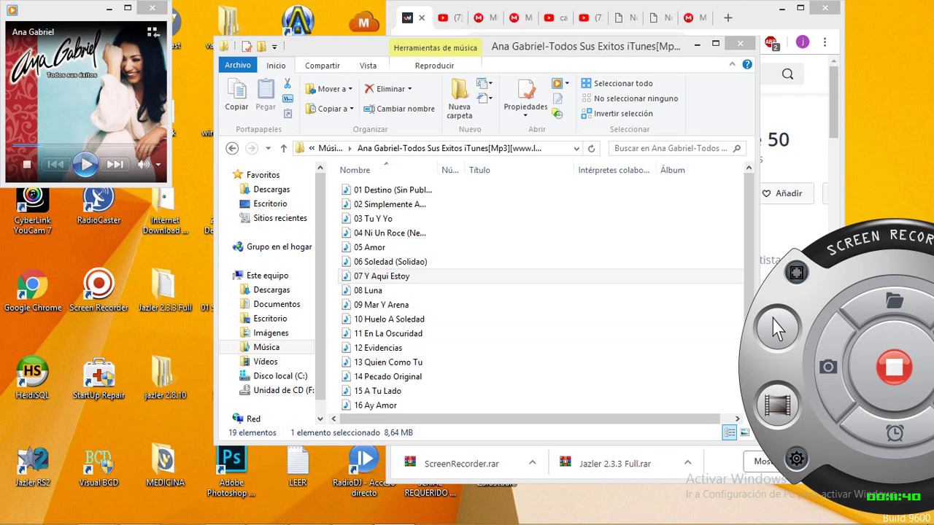
- Bring up the taskbar over the Start screen and open the recording devices (Dispositivos de grabación) from the system volume options
mouse_move(822, 519)
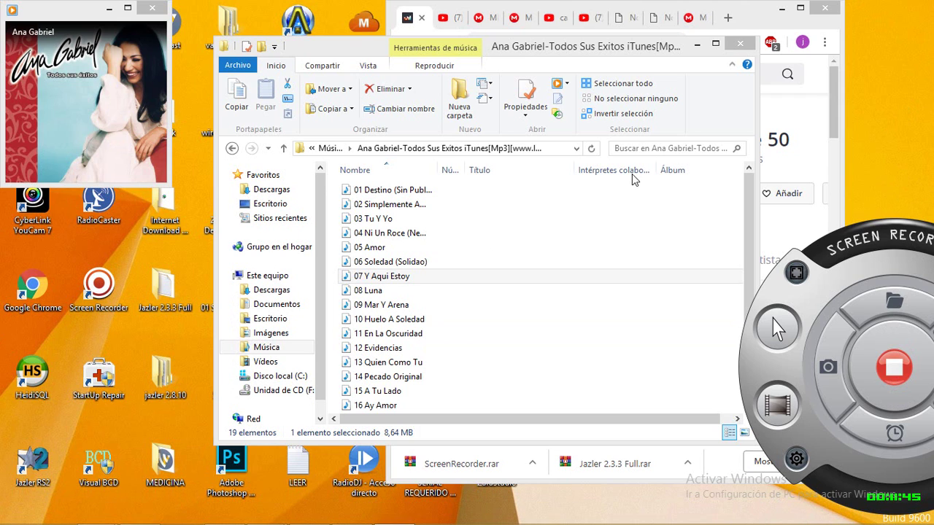
mouse_move(3, 519)
mouse_move(57, 4)
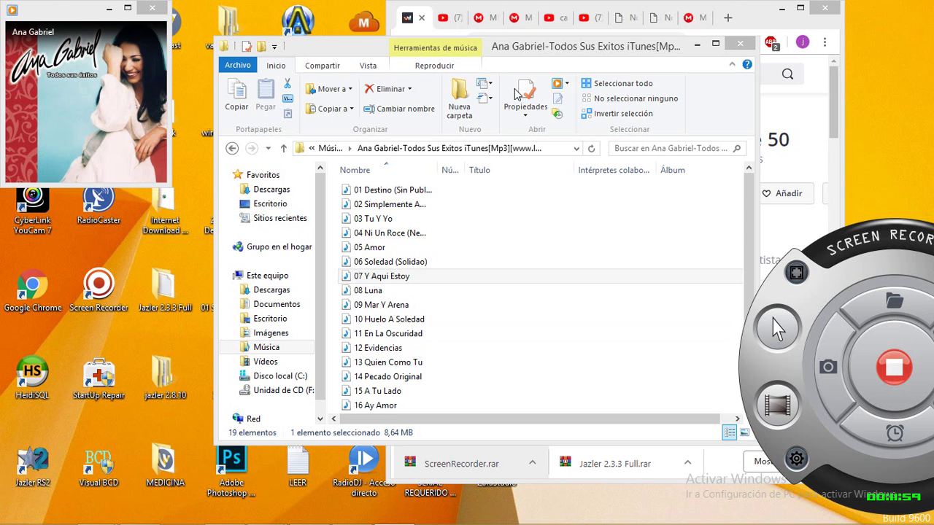
key(super)
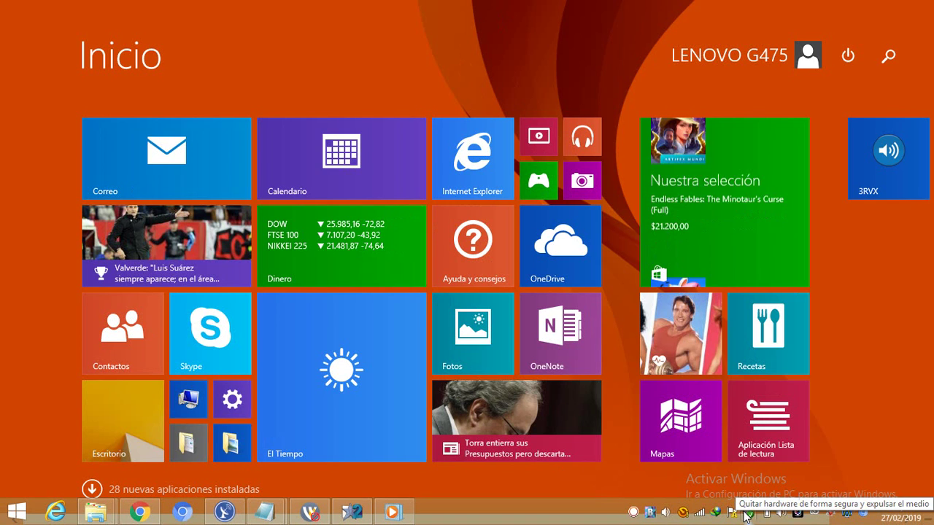
right_click(784, 515)
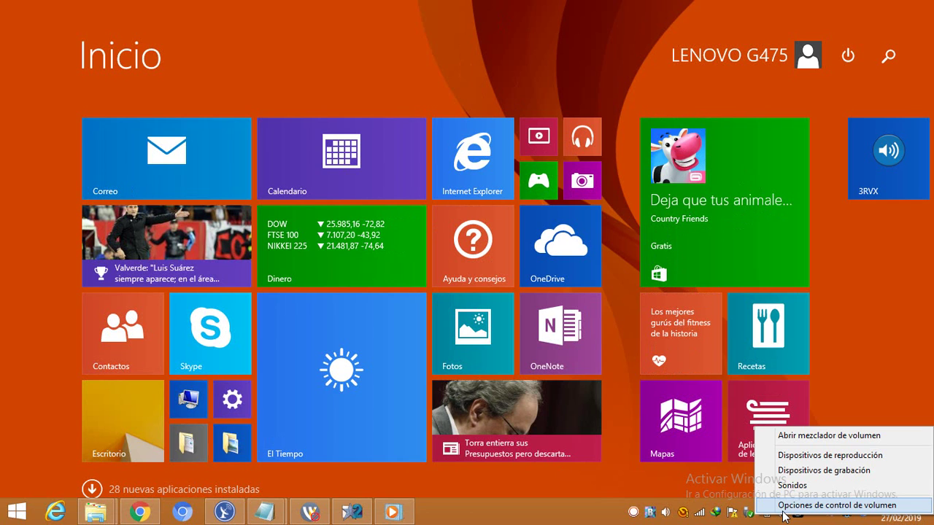
click(792, 472)
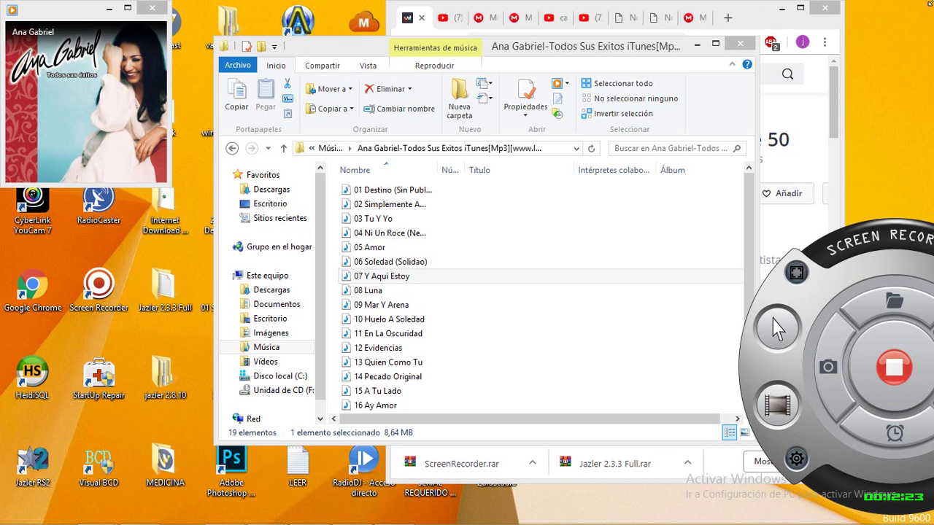
mouse_move(933, 0)
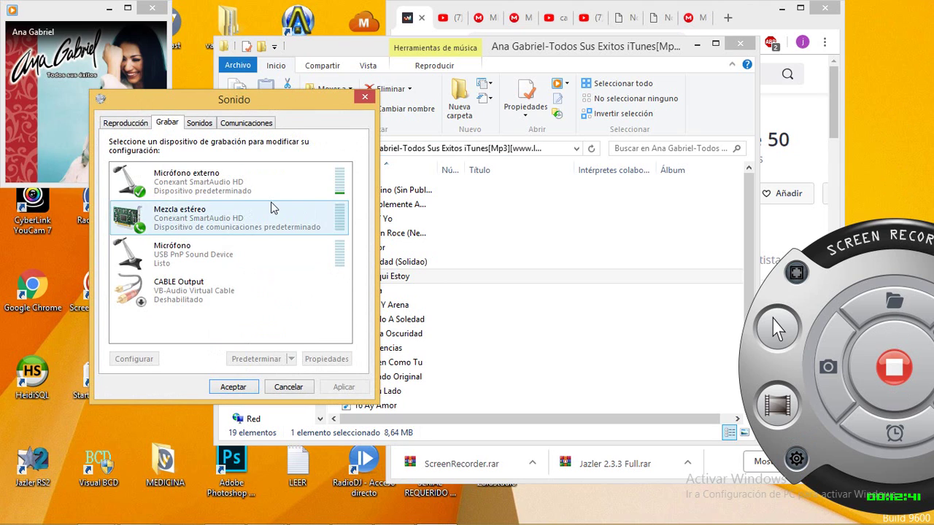
- Enable Escuchar este dispositivo in the Micrófono externo properties and apply the change
click(270, 178)
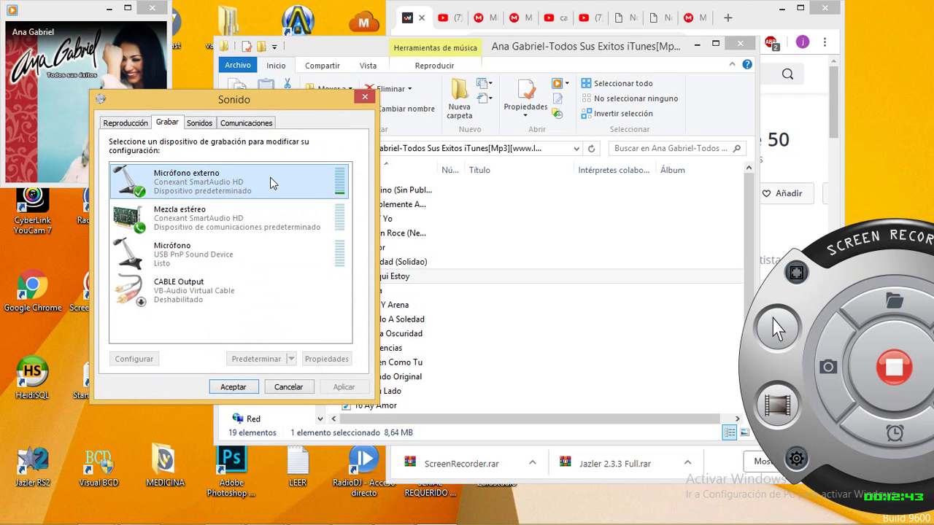
double_click(270, 177)
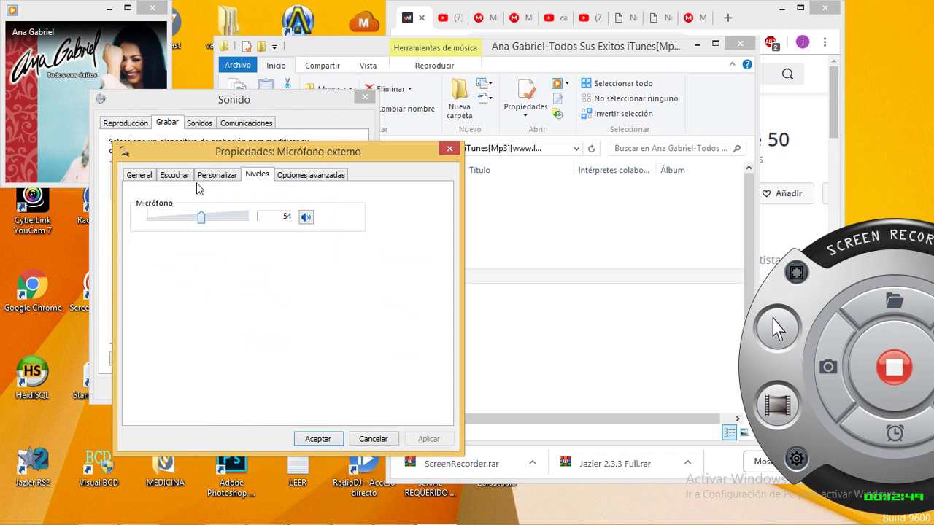
click(168, 180)
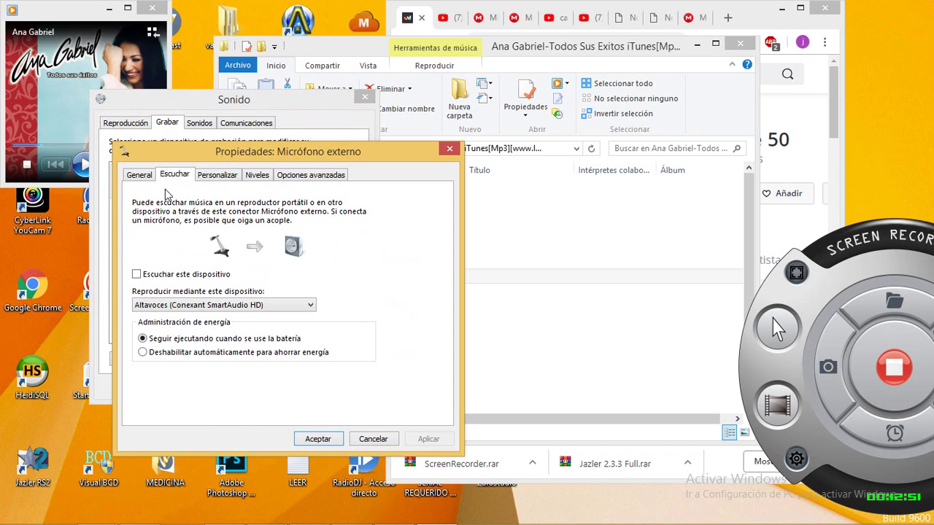
click(137, 274)
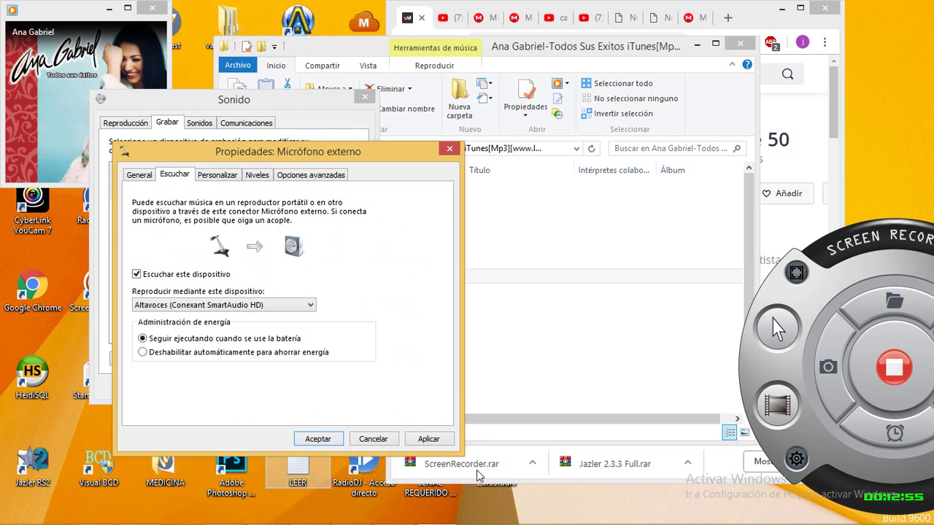
click(431, 439)
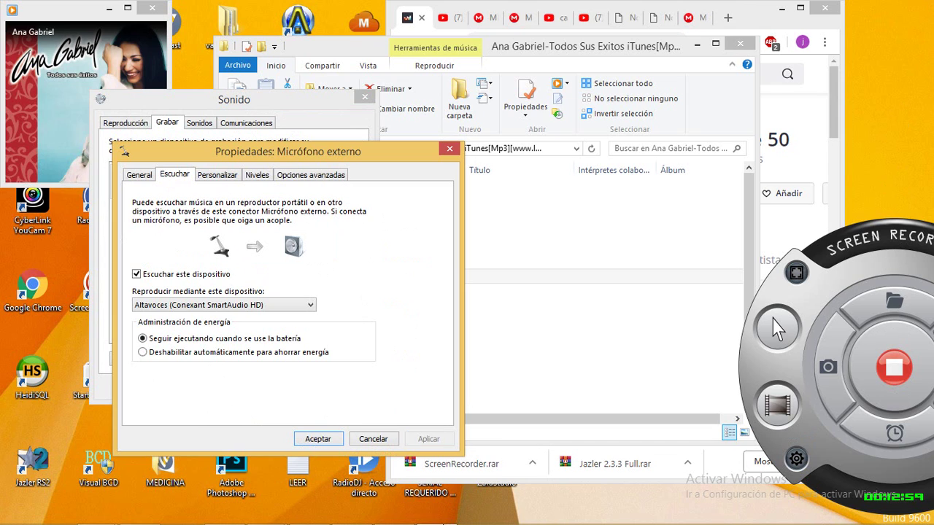
mouse_move(431, 518)
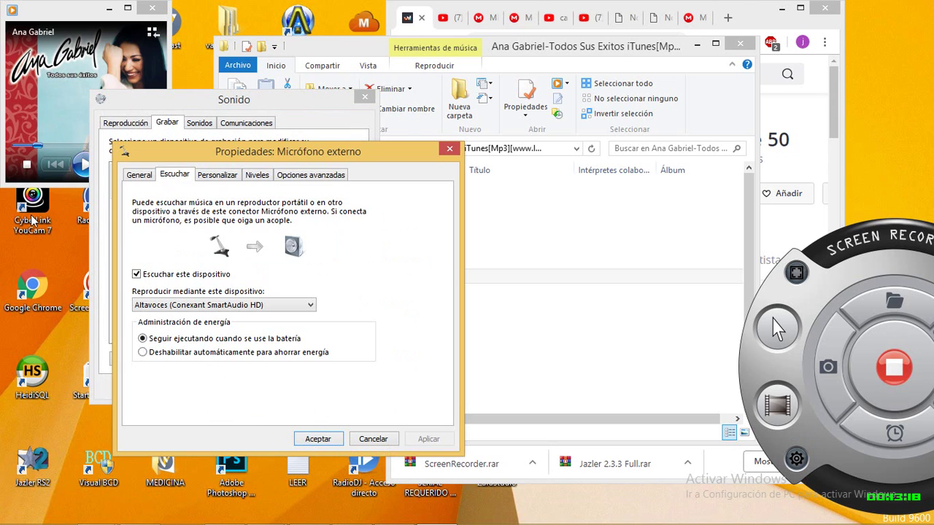
- Resume Y Aqui Estoy in Windows Media Player and lower the system volume to zero, using the on-screen indicator
click(85, 166)
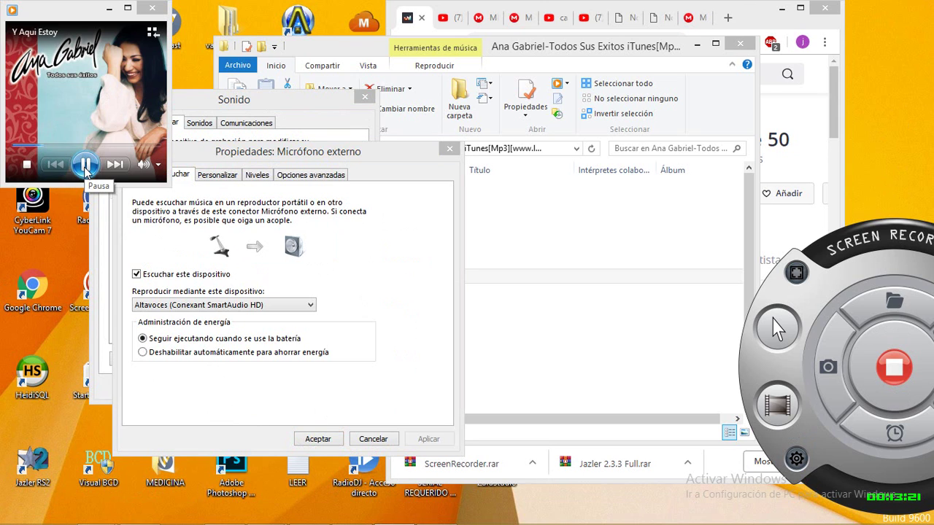
key(XF86AudioRaiseVolume)
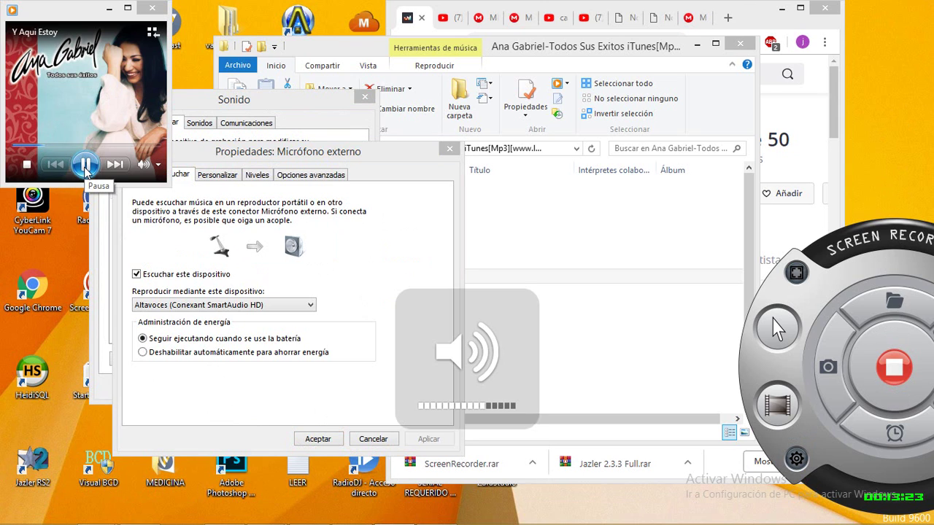
key(XF86AudioLowerVolume)
key(XF86AudioLowerVolume)
key(XF86AudioLowerVolume)
key(XF86AudioLowerVolume)
key(XF86AudioLowerVolume)
key(XF86AudioLowerVolume)
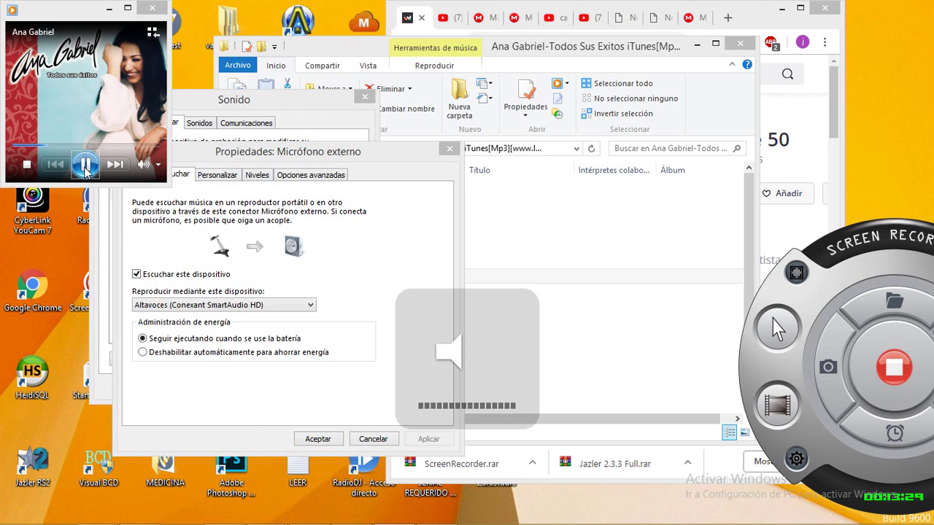
- Raise the system volume from zero to beyond 12 segments on the on-screen indicator
key(XF86AudioRaiseVolume)
key(XF86AudioRaiseVolume)
key(XF86AudioRaiseVolume)
key(XF86AudioRaiseVolume)
key(XF86AudioRaiseVolume)
key(XF86AudioRaiseVolume)
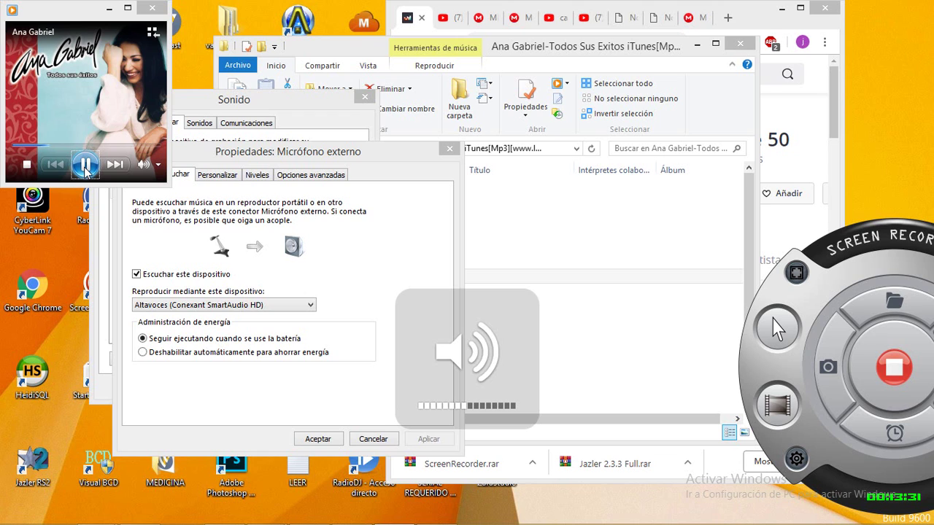
key(XF86AudioRaiseVolume)
key(XF86AudioRaiseVolume)
key(XF86AudioRaiseVolume)
key(XF86AudioRaiseVolume)
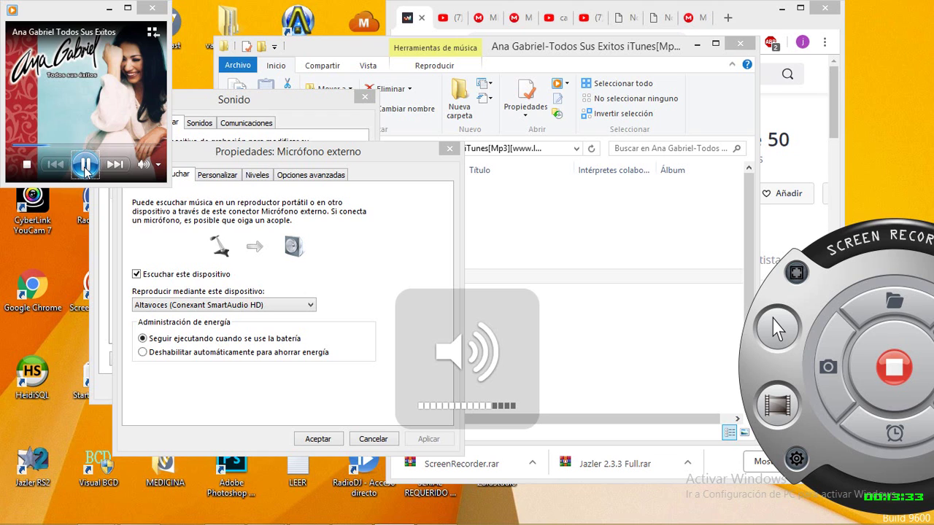
key(XF86AudioRaiseVolume)
key(XF86AudioRaiseVolume)
key(XF86AudioRaiseVolume)
key(XF86AudioRaiseVolume)
- Lower the system volume gradually to about two segments on the on-screen indicator
key(XF86AudioLowerVolume)
key(XF86AudioLowerVolume)
key(XF86AudioLowerVolume)
key(XF86AudioLowerVolume)
key(XF86AudioLowerVolume)
key(XF86AudioLowerVolume)
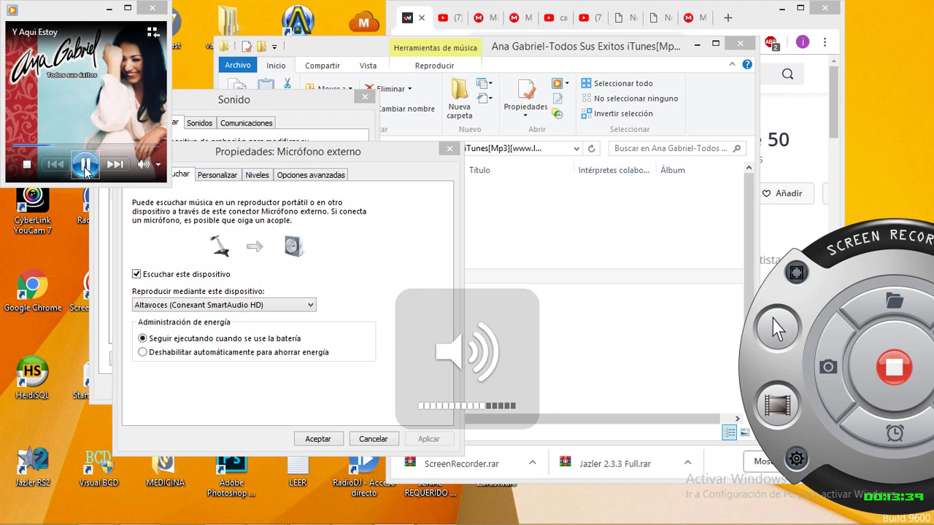
key(XF86AudioLowerVolume)
key(XF86AudioLowerVolume)
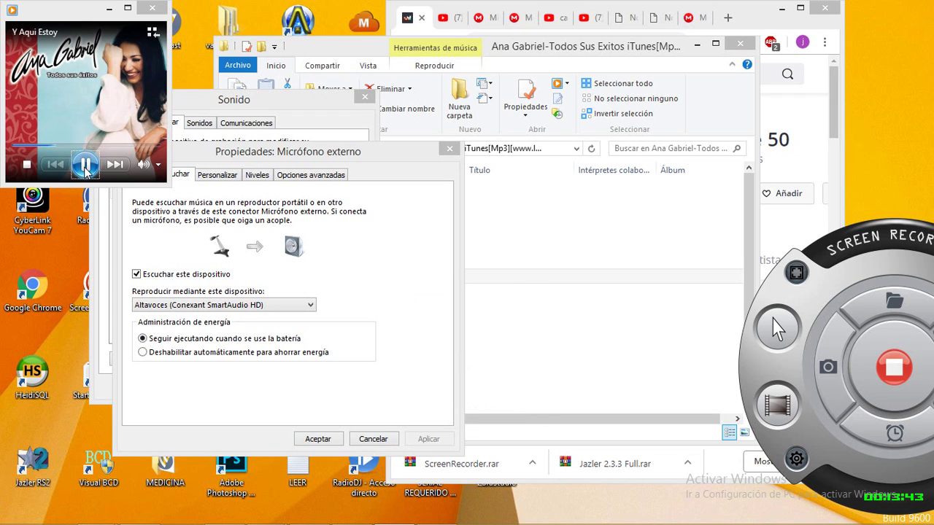
key(XF86AudioLowerVolume)
key(XF86AudioLowerVolume)
key(XF86AudioLowerVolume)
key(XF86AudioLowerVolume)
key(XF86AudioLowerVolume)
key(XF86AudioLowerVolume)
key(XF86AudioLowerVolume)
key(XF86AudioLowerVolume)
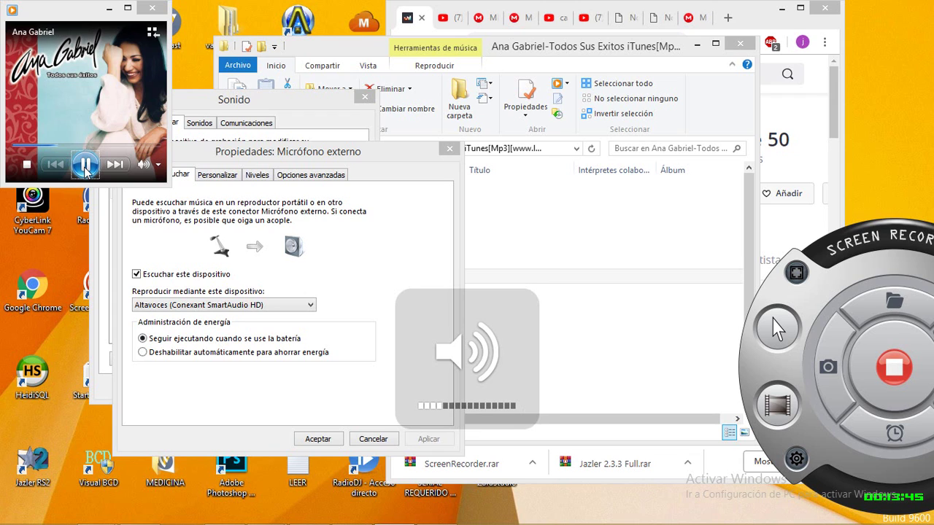
- Raise the system volume to at least 12 indicator segments and reduce it slightly to about 11
key(XF86AudioRaiseVolume)
key(XF86AudioRaiseVolume)
key(XF86AudioRaiseVolume)
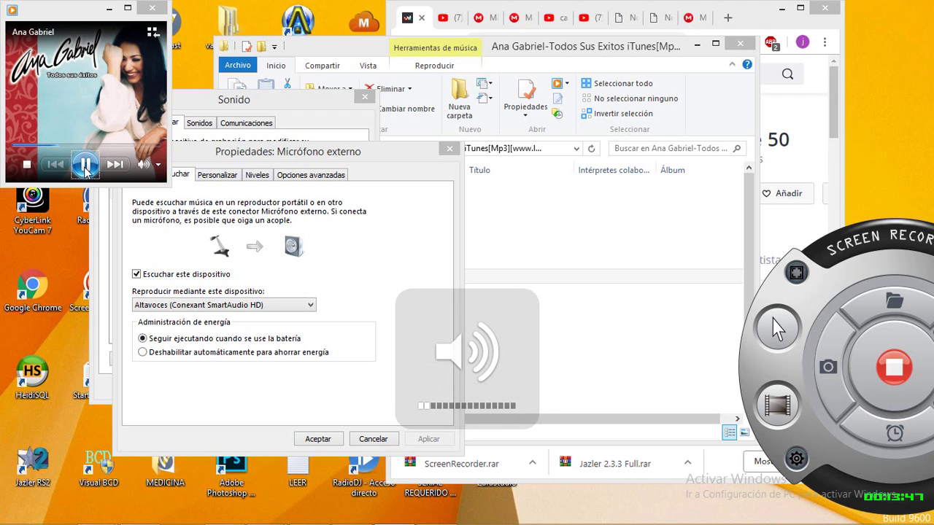
key(XF86AudioRaiseVolume)
key(XF86AudioRaiseVolume)
key(XF86AudioRaiseVolume)
key(XF86AudioRaiseVolume)
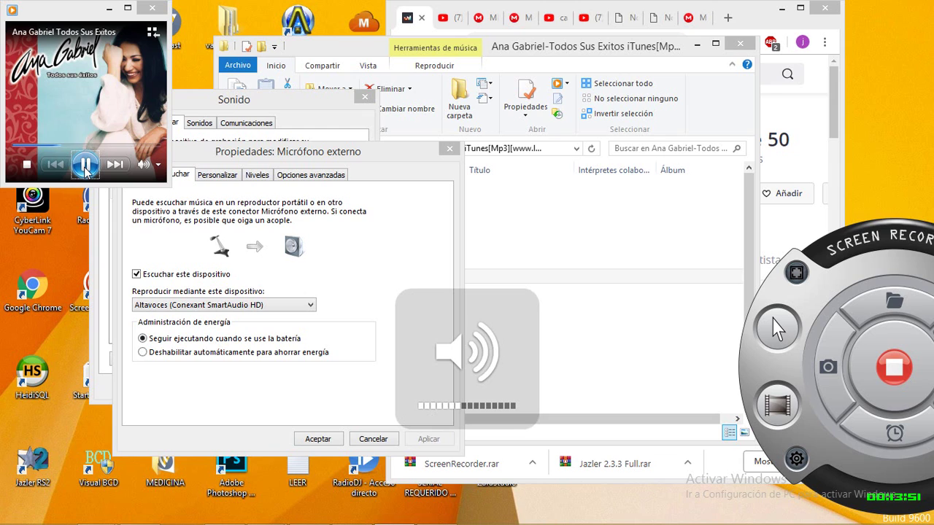
key(XF86AudioRaiseVolume)
key(XF86AudioRaiseVolume)
key(XF86AudioRaiseVolume)
key(XF86AudioRaiseVolume)
key(XF86AudioRaiseVolume)
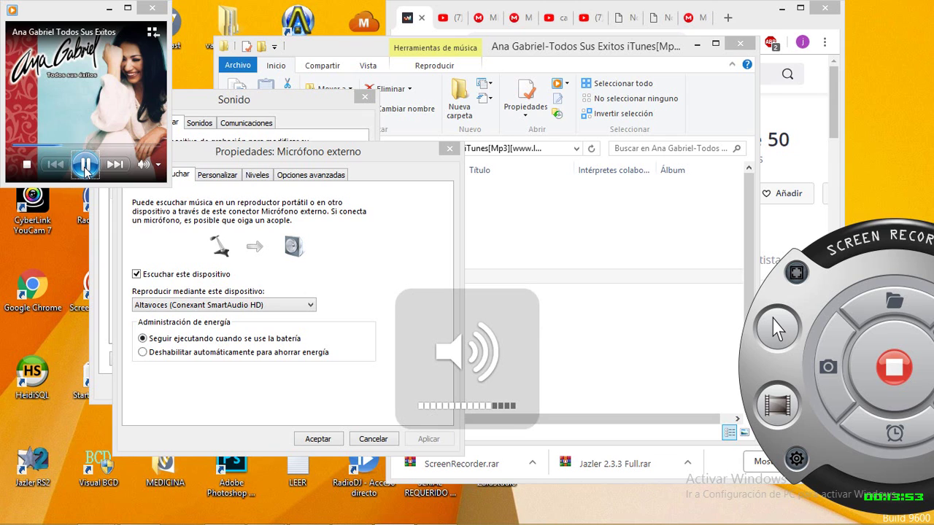
key(XF86AudioRaiseVolume)
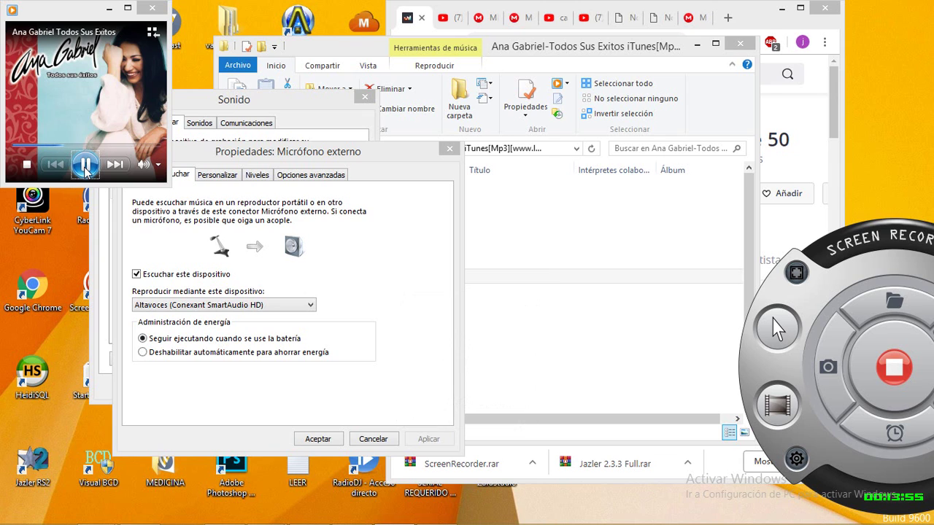
key(XF86AudioLowerVolume)
key(XF86AudioLowerVolume)
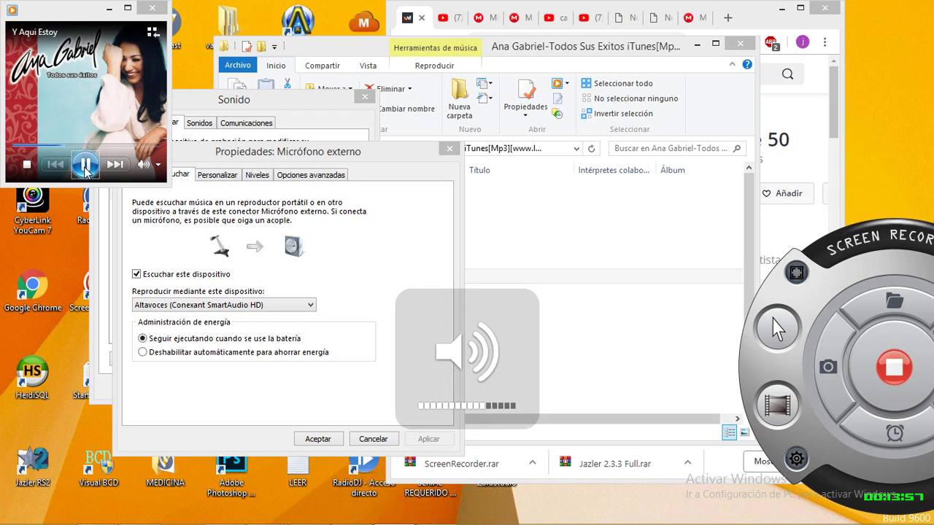
- Lower the system volume to zero on the on-screen indicator
key(XF86AudioLowerVolume)
key(XF86AudioLowerVolume)
key(XF86AudioLowerVolume)
key(XF86AudioLowerVolume)
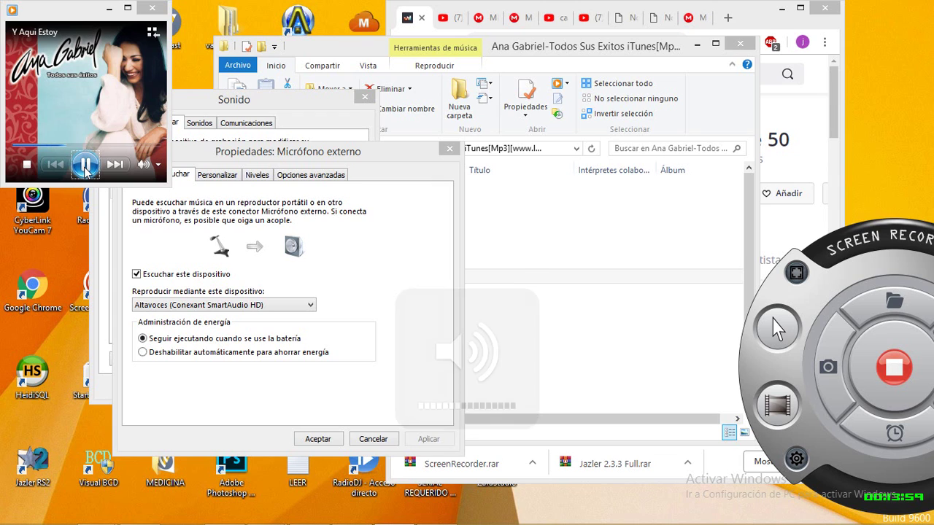
key(XF86AudioLowerVolume)
key(XF86AudioLowerVolume)
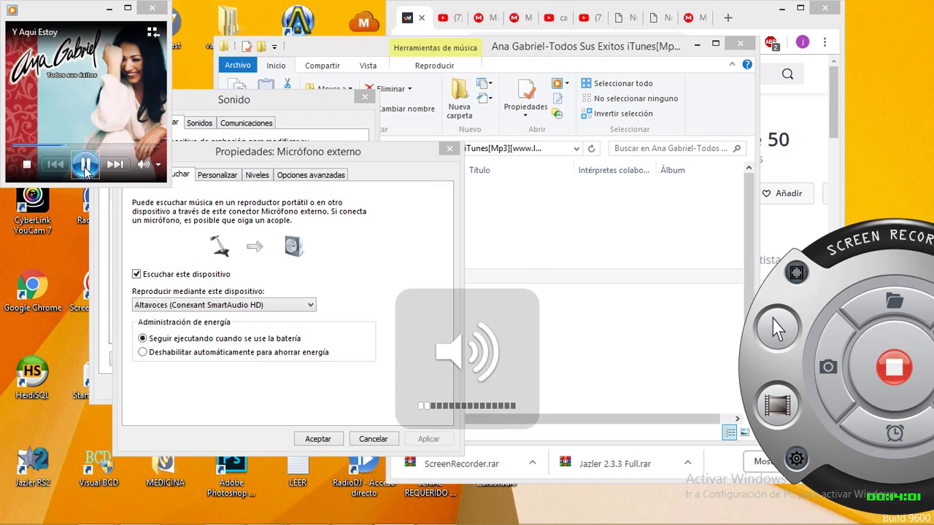
key(XF86AudioLowerVolume)
key(XF86AudioLowerVolume)
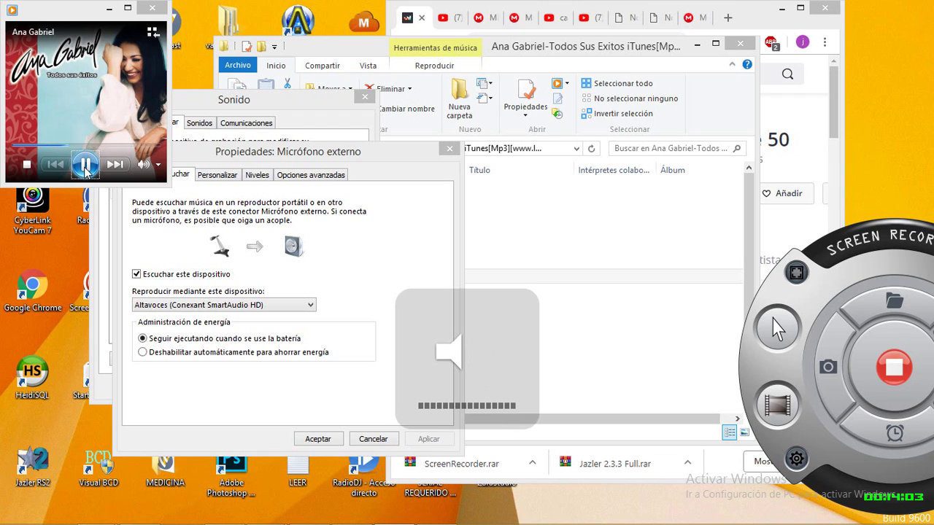
- Raise the system volume well above zero on the on-screen indicator, and pause Y Aqui Estoy in Windows Media Player
key(XF86AudioRaiseVolume)
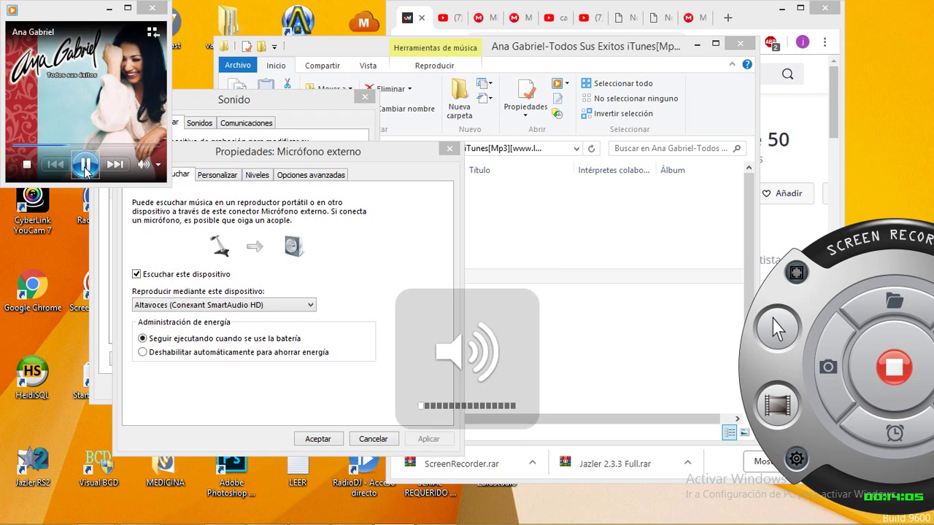
key(XF86AudioRaiseVolume)
key(XF86AudioRaiseVolume)
key(XF86AudioRaiseVolume)
key(XF86AudioRaiseVolume)
key(XF86AudioRaiseVolume)
key(XF86AudioRaiseVolume)
key(XF86AudioRaiseVolume)
key(XF86AudioRaiseVolume)
key(XF86AudioRaiseVolume)
key(XF86AudioRaiseVolume)
key(XF86AudioRaiseVolume)
key(XF86AudioRaiseVolume)
key(XF86AudioRaiseVolume)
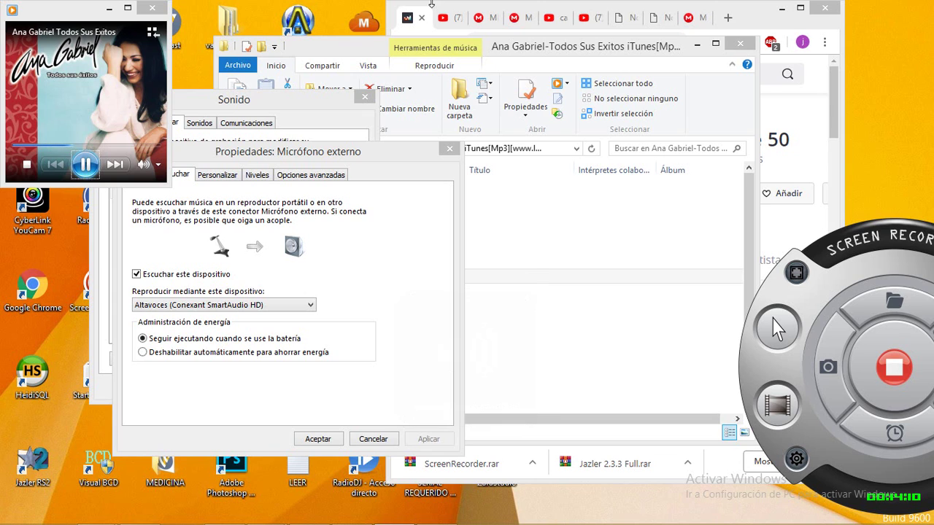
click(83, 166)
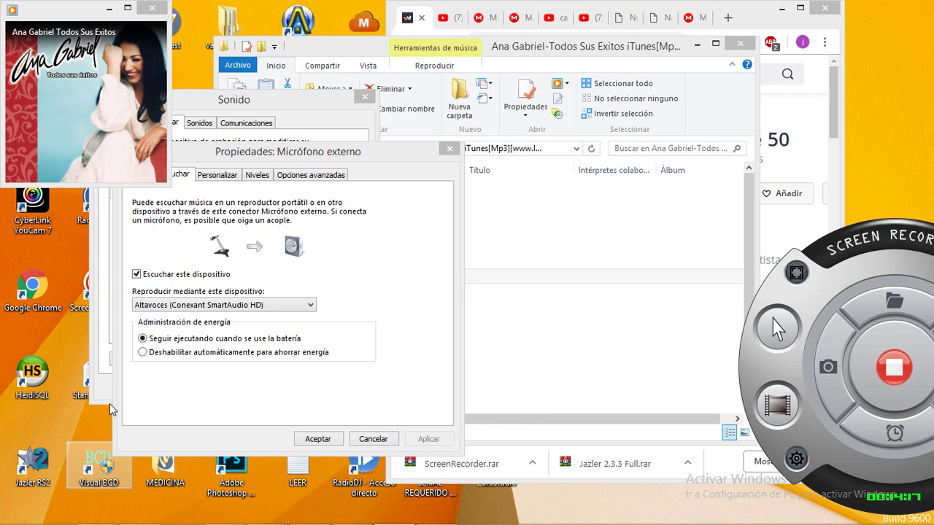
- Turn off listening to the external microphone (Escuchar este dispositivo), apply the change and close both sound dialogs
click(180, 283)
click(181, 277)
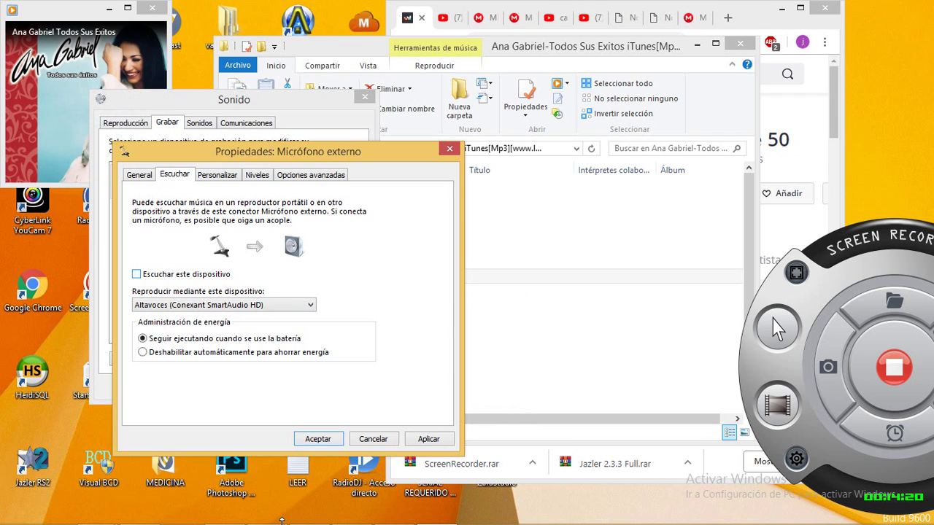
click(420, 440)
click(447, 149)
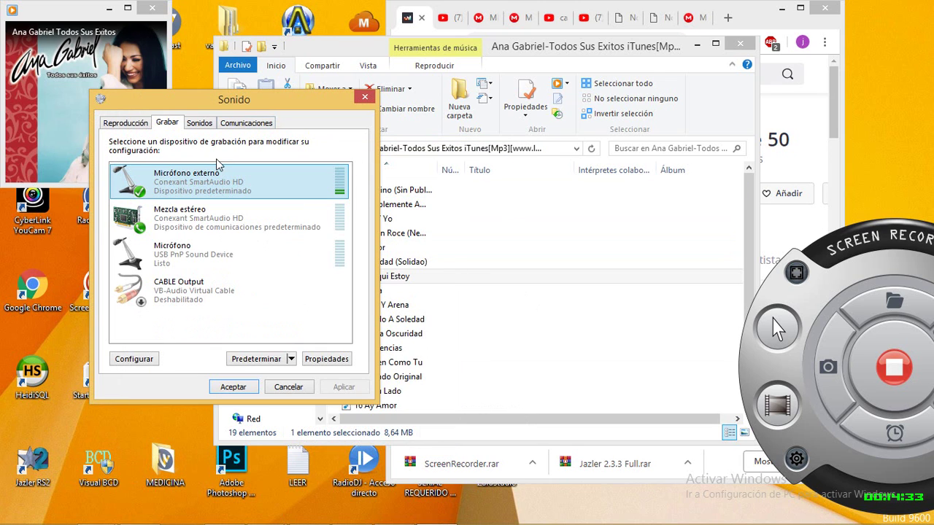
click(275, 170)
click(365, 97)
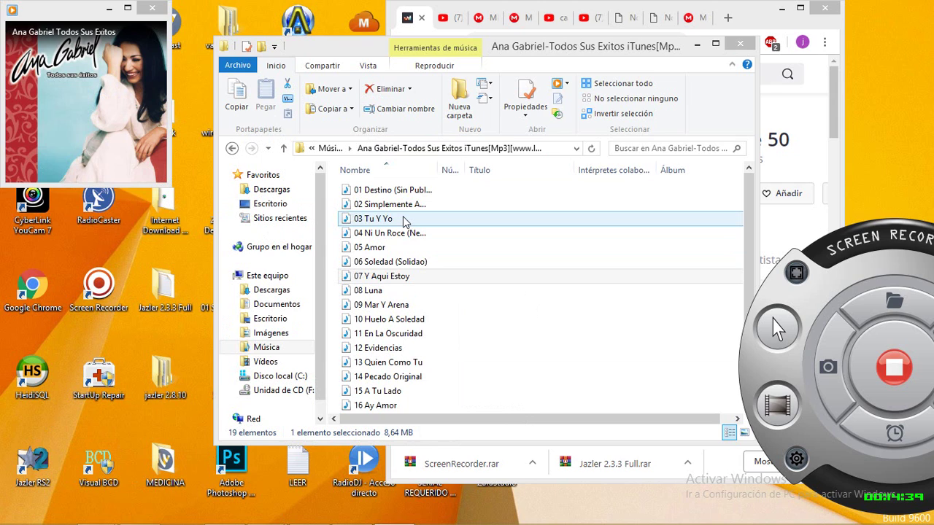
- Open the 3RVX settings from the Windows Start screen
key(super)
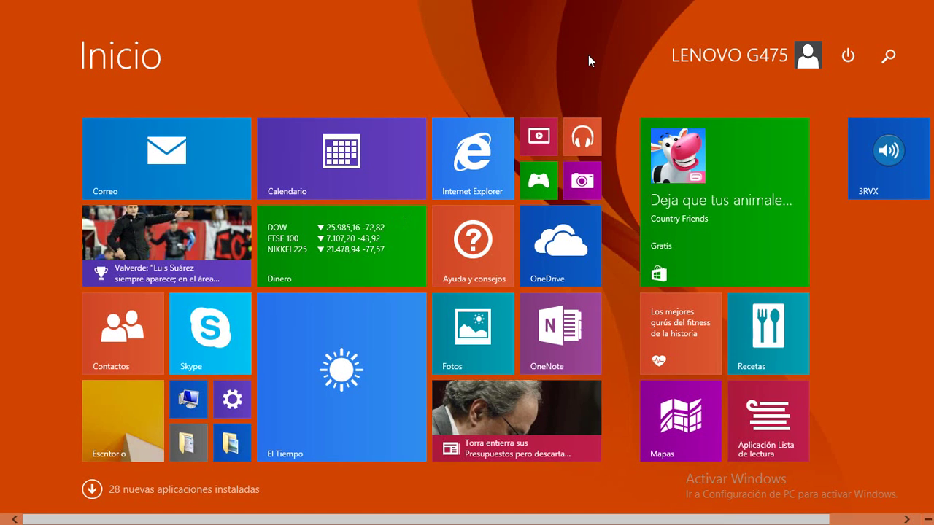
scroll(909, 350, down, 1)
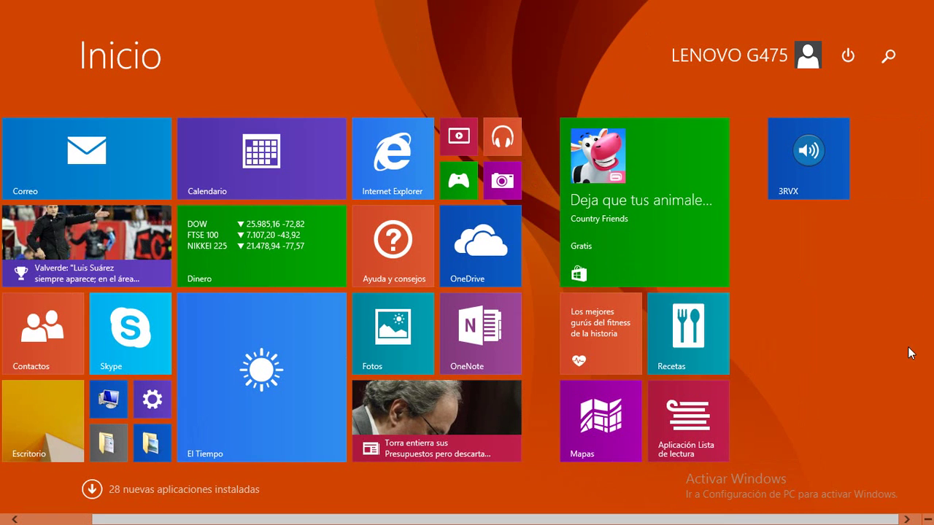
click(804, 151)
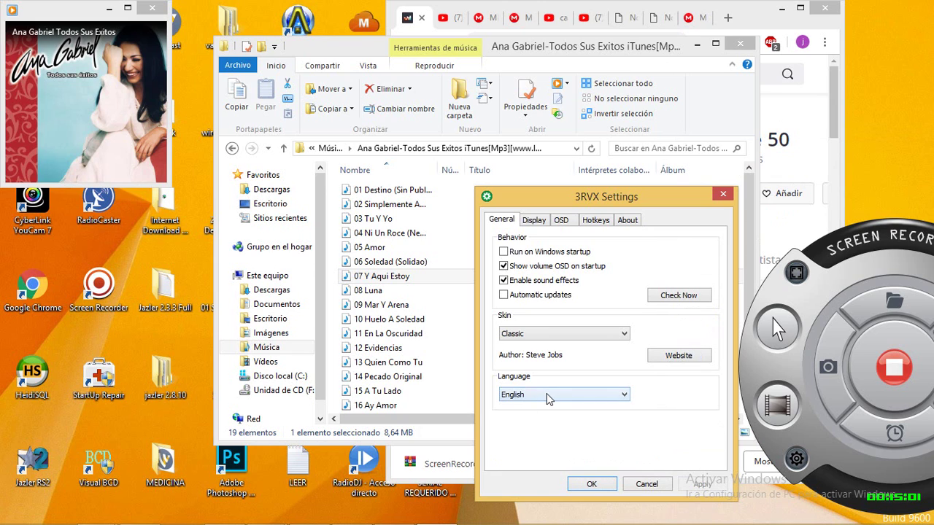
- Set the 3RVX interface language to ChineseSimplified and apply it
click(546, 393)
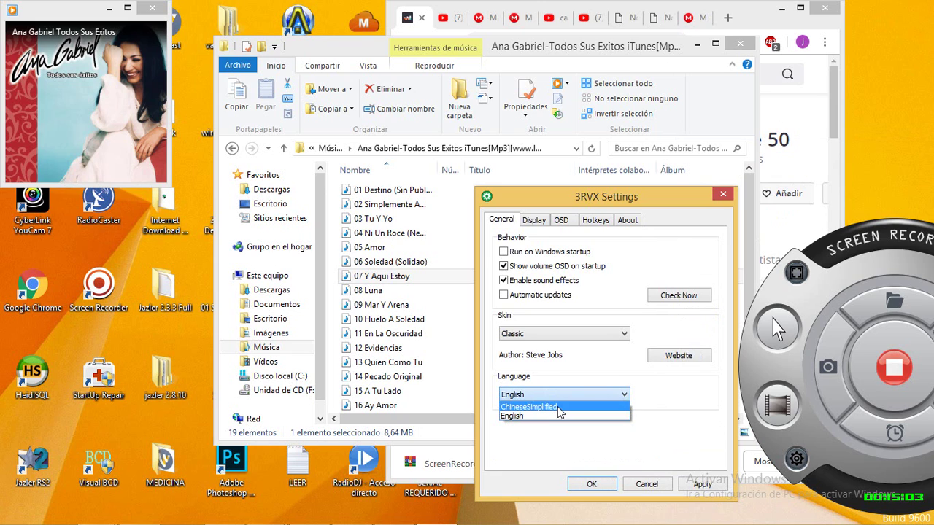
click(557, 406)
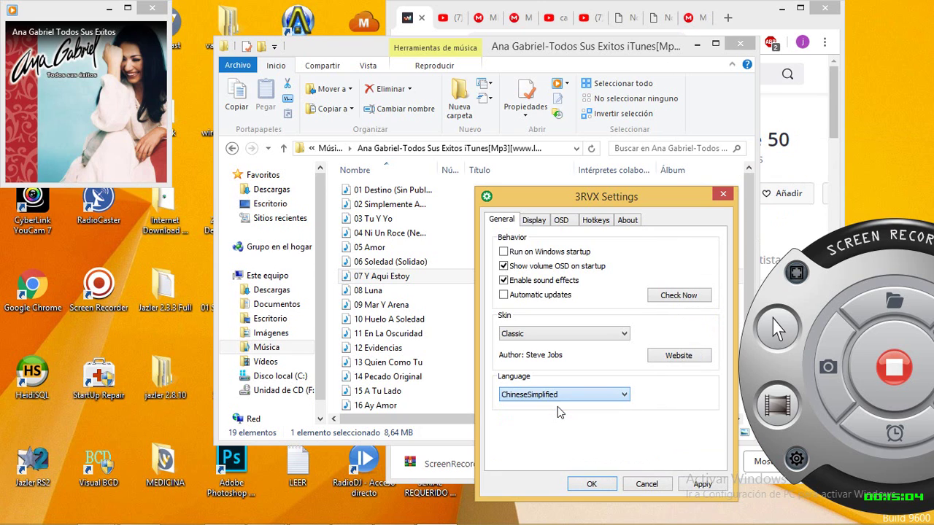
click(700, 485)
- Minimize the Chrome window and reposition the 3RVX settings window so its language option is fully accessible
drag(570, 195, 767, 140)
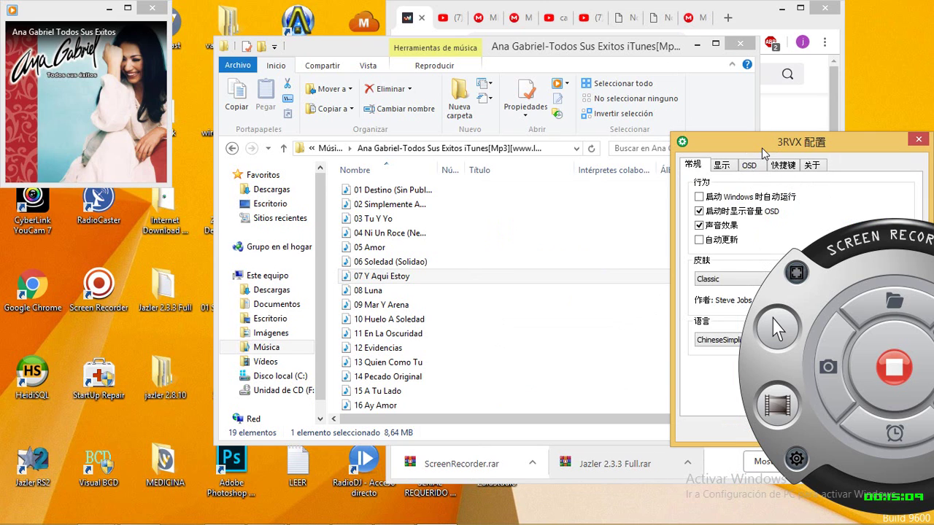
drag(761, 147, 760, 131)
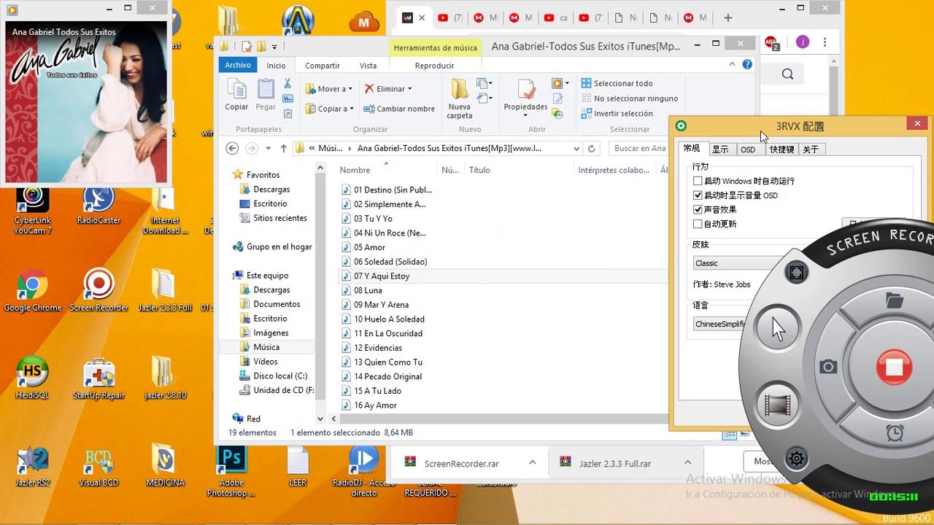
click(782, 112)
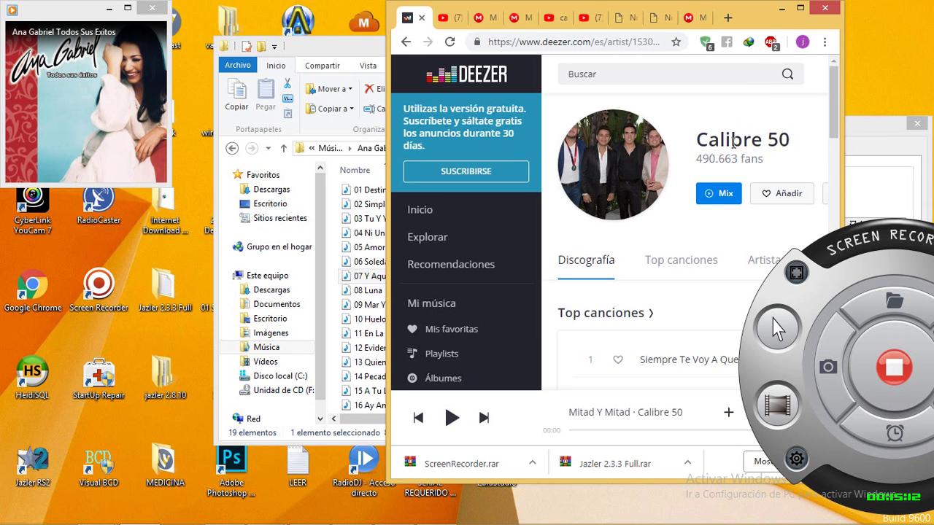
drag(733, 140, 767, 162)
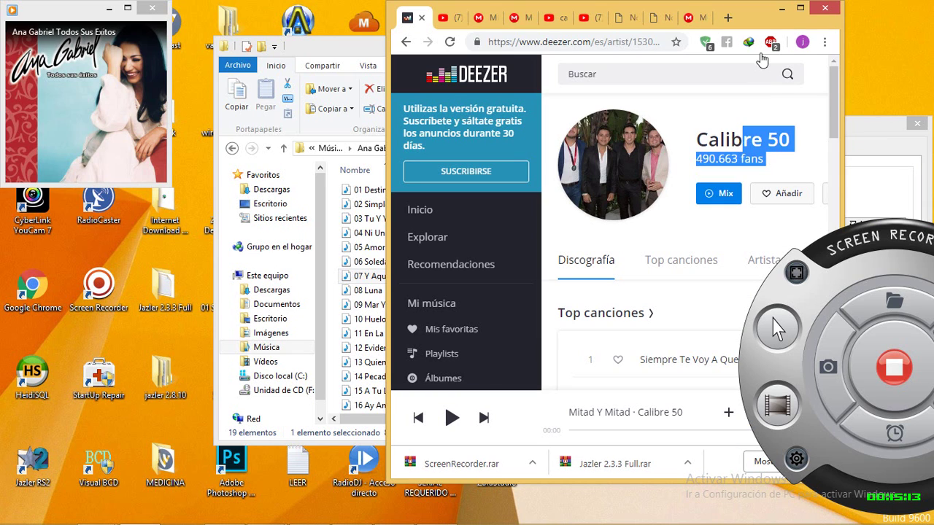
click(779, 10)
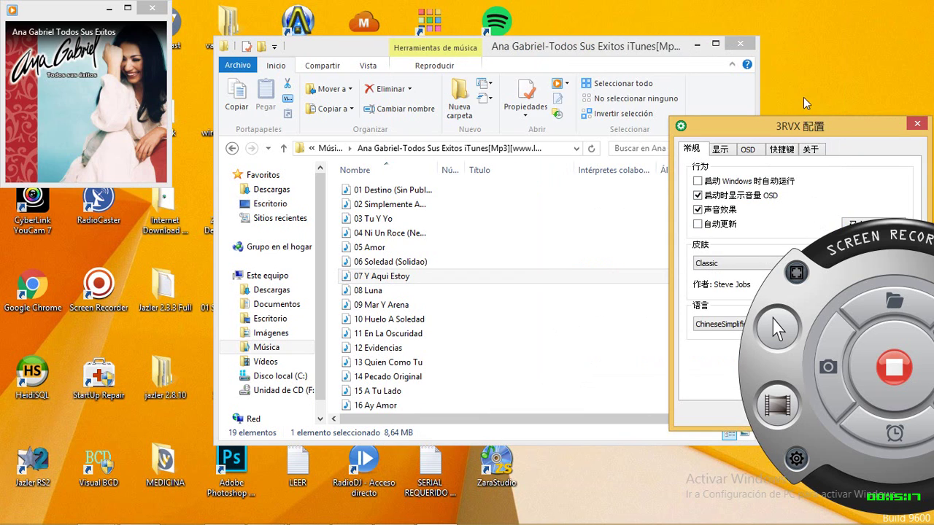
drag(791, 124, 659, 169)
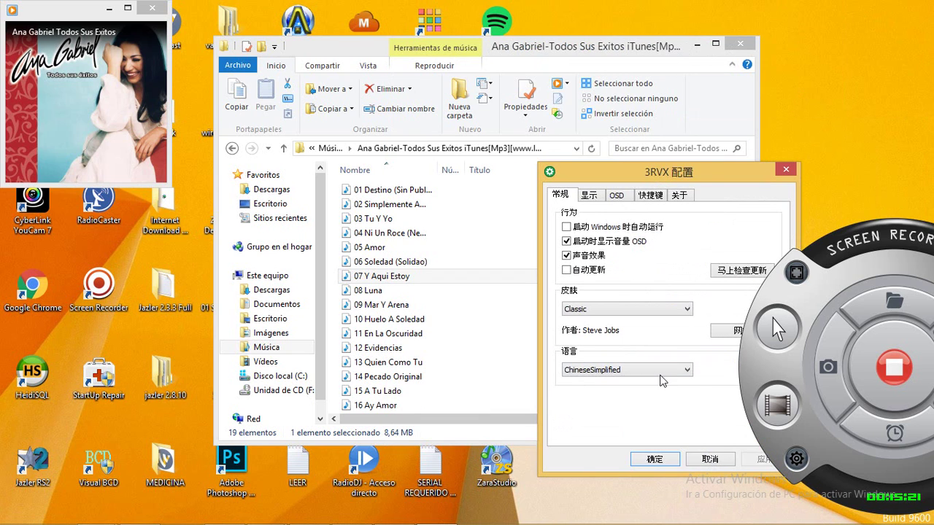
- Set the 3RVX interface language back to English and apply it
click(658, 370)
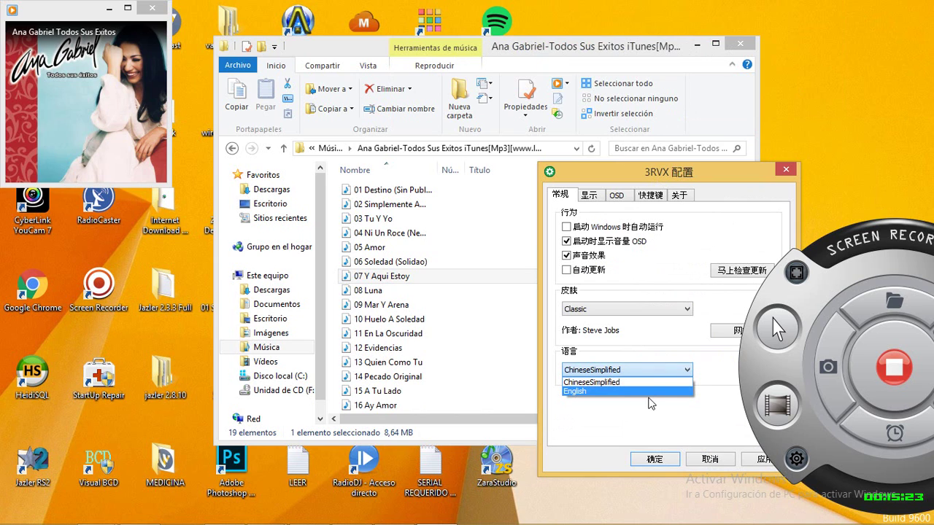
click(643, 393)
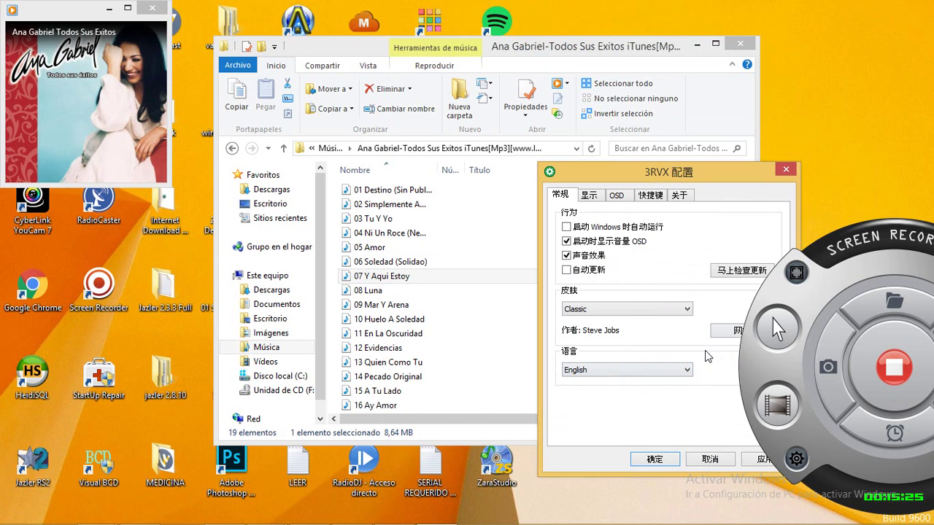
click(766, 460)
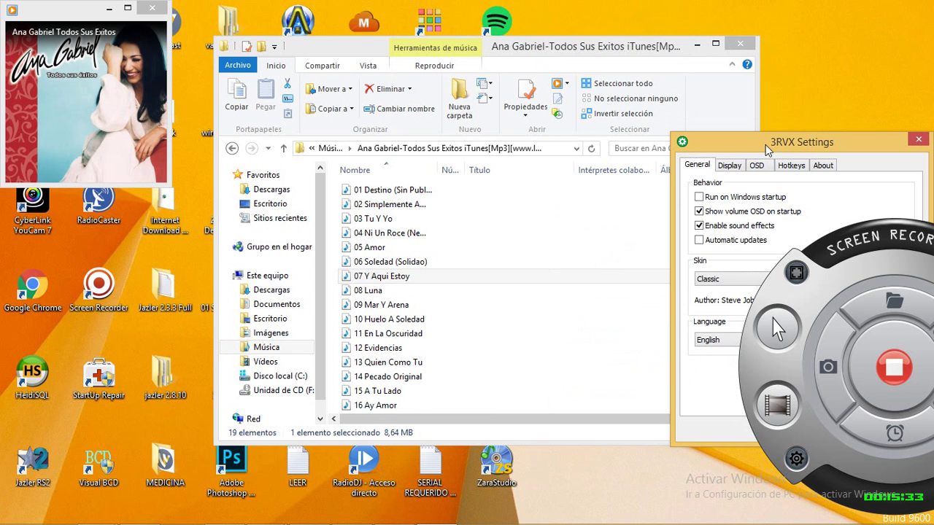
- Disable "Keep on top of other windows" in the 3RVX display settings, keep the position at Bottom, and apply
drag(765, 145, 615, 248)
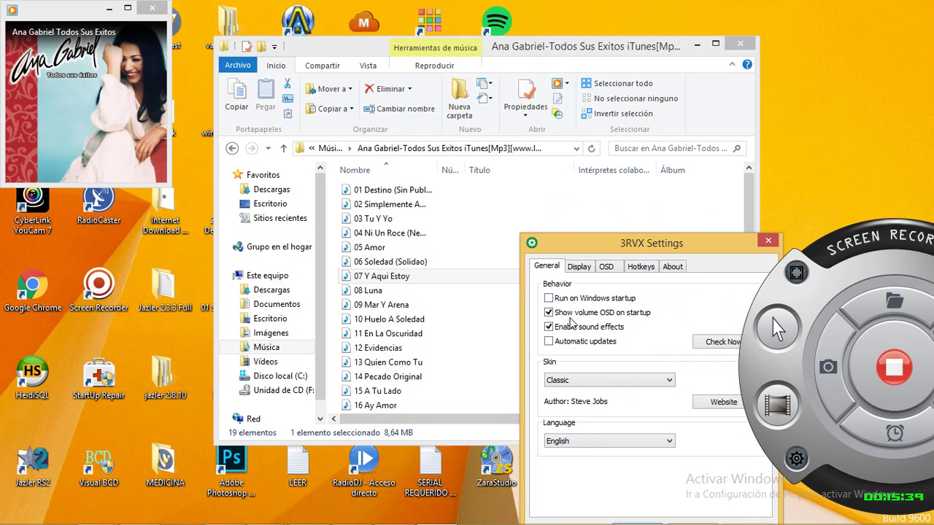
click(579, 267)
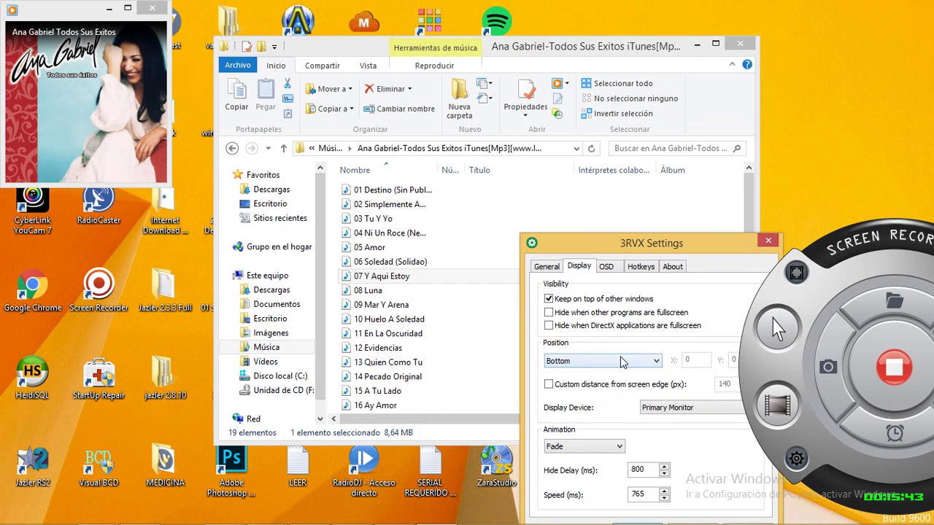
click(620, 362)
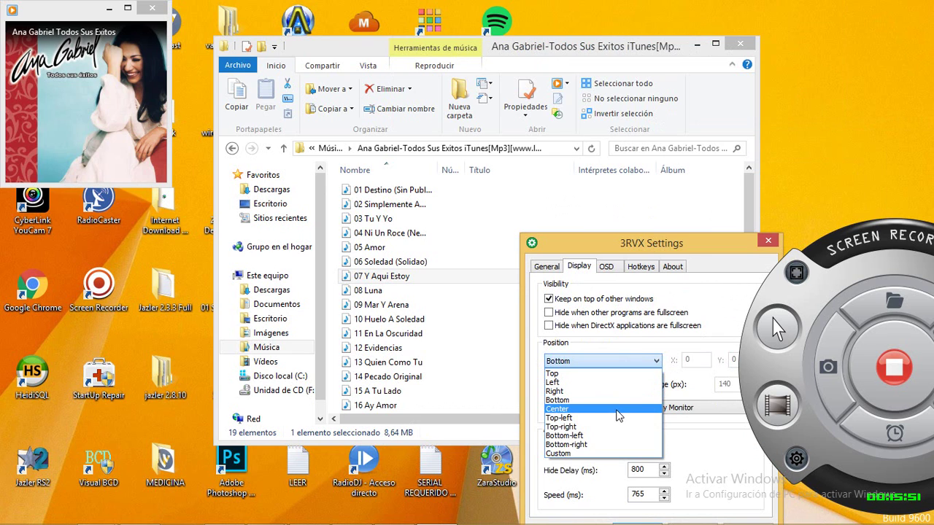
click(664, 343)
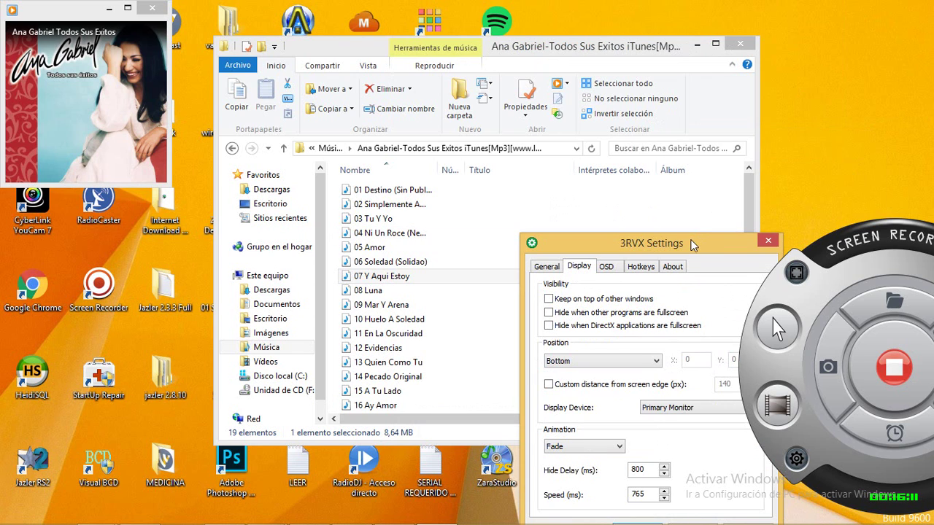
drag(694, 243, 399, 147)
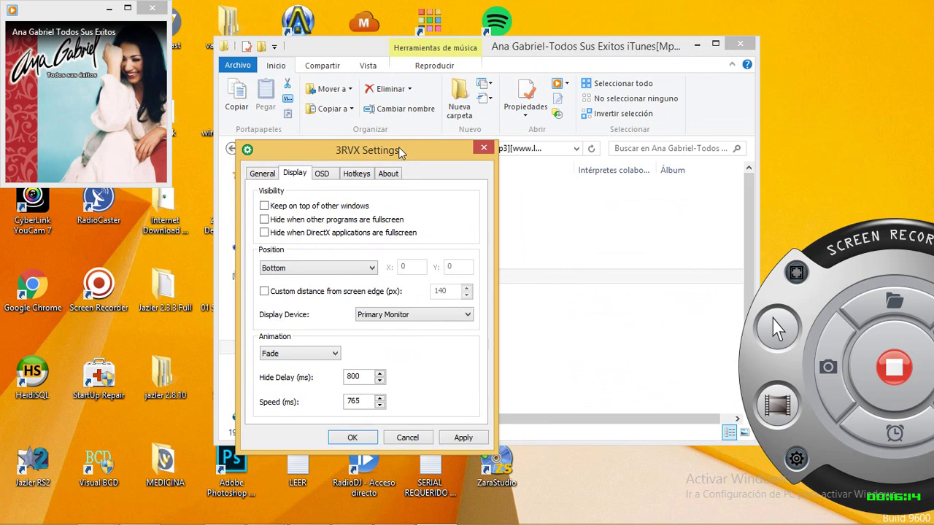
click(469, 439)
- Resume Y Aqui Estoy in Windows Media Player and lower the system volume from its maximum
mouse_move(36, 159)
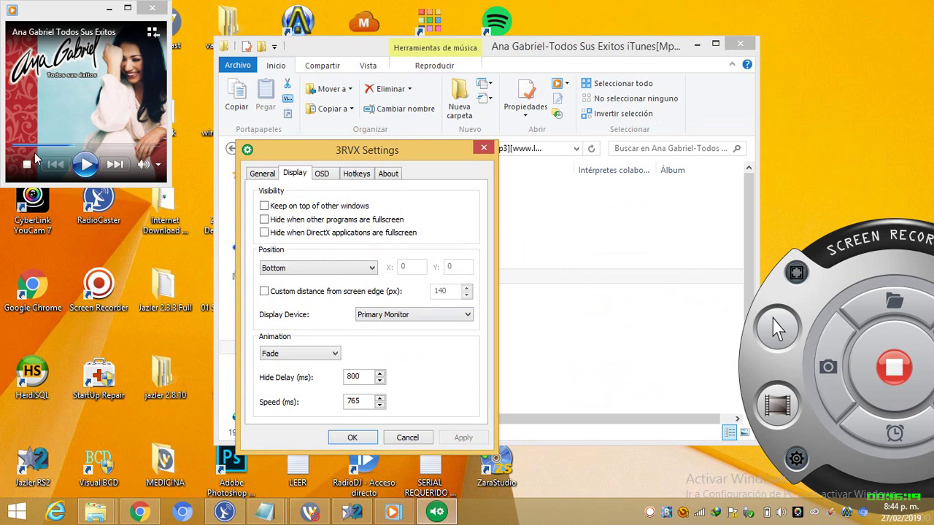
click(82, 162)
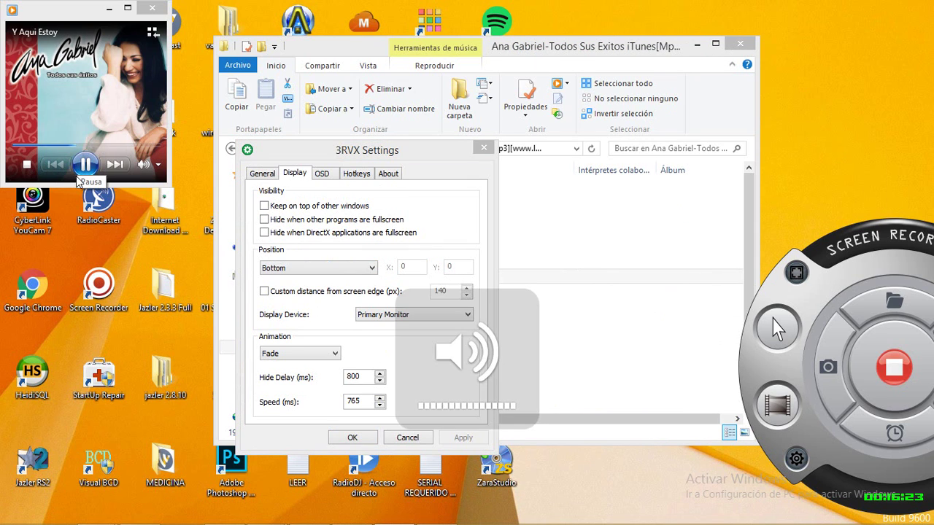
key(XF86AudioLowerVolume)
key(XF86AudioLowerVolume)
key(XF86AudioLowerVolume)
key(XF86AudioLowerVolume)
key(XF86AudioLowerVolume)
key(XF86AudioLowerVolume)
key(XF86AudioLowerVolume)
key(XF86AudioLowerVolume)
- Raise the system volume until every segment of the on-screen indicator is filled
key(XF86AudioRaiseVolume)
key(XF86AudioRaiseVolume)
key(XF86AudioRaiseVolume)
key(XF86AudioRaiseVolume)
key(XF86AudioRaiseVolume)
key(XF86AudioRaiseVolume)
key(XF86AudioRaiseVolume)
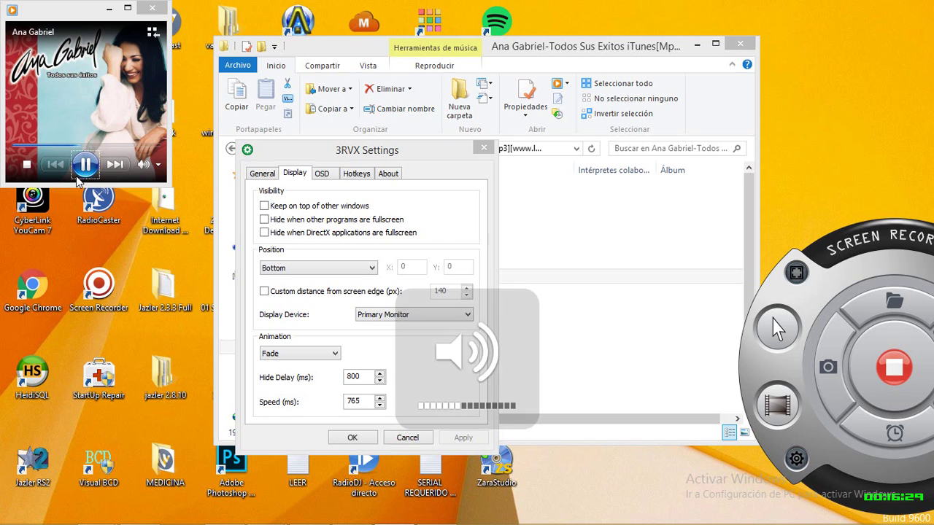
key(XF86AudioRaiseVolume)
key(XF86AudioRaiseVolume)
key(XF86AudioRaiseVolume)
key(XF86AudioRaiseVolume)
key(XF86AudioRaiseVolume)
key(XF86AudioRaiseVolume)
key(XF86AudioRaiseVolume)
key(XF86AudioRaiseVolume)
key(XF86AudioRaiseVolume)
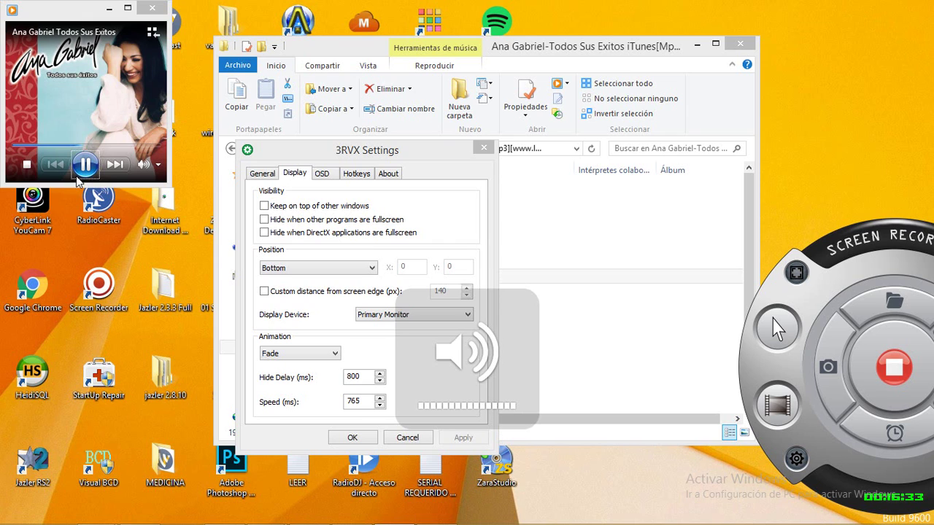
- Lower the system volume to about five segments on the on-screen indicator
key(XF86AudioLowerVolume)
key(XF86AudioLowerVolume)
key(XF86AudioLowerVolume)
key(XF86AudioLowerVolume)
key(XF86AudioLowerVolume)
key(XF86AudioLowerVolume)
key(XF86AudioLowerVolume)
key(XF86AudioLowerVolume)
key(XF86AudioLowerVolume)
key(XF86AudioLowerVolume)
key(XF86AudioLowerVolume)
- Raise the system volume from about five segments back to the maximum on the on-screen indicator
key(XF86AudioRaiseVolume)
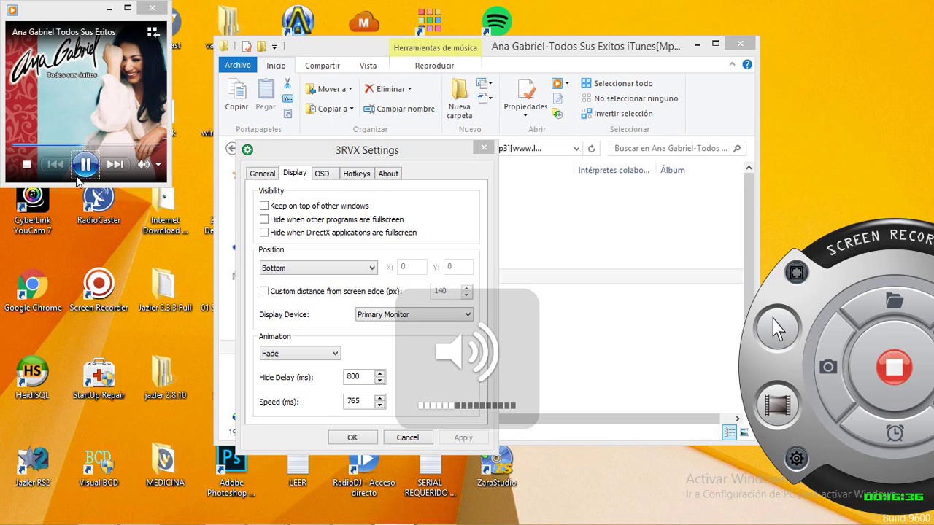
key(XF86AudioRaiseVolume)
key(XF86AudioRaiseVolume)
key(XF86AudioRaiseVolume)
key(XF86AudioRaiseVolume)
key(XF86AudioRaiseVolume)
key(XF86AudioRaiseVolume)
key(XF86AudioRaiseVolume)
key(XF86AudioRaiseVolume)
key(XF86AudioRaiseVolume)
key(XF86AudioRaiseVolume)
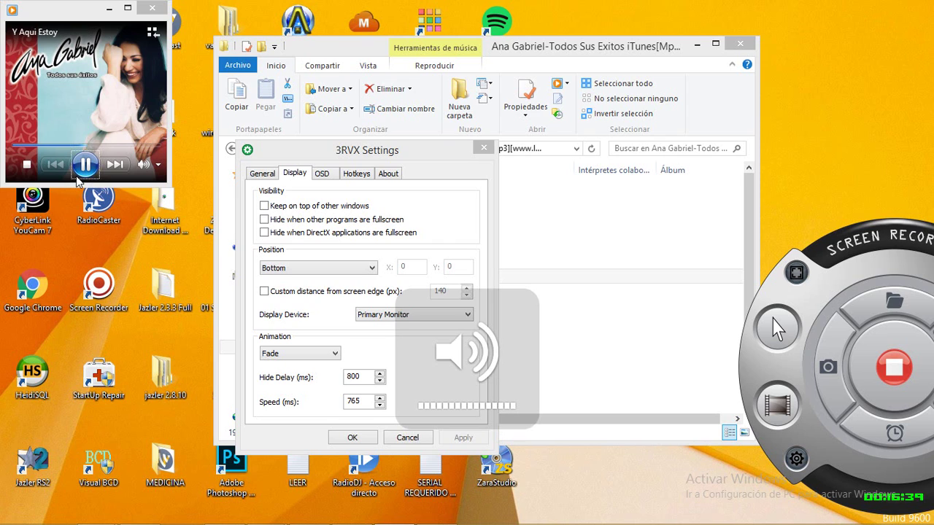
- Reduce the system volume to about 13 segments on the on-screen indicator
key(XF86AudioLowerVolume)
key(XF86AudioLowerVolume)
key(XF86AudioLowerVolume)
key(XF86AudioLowerVolume)
key(XF86AudioLowerVolume)
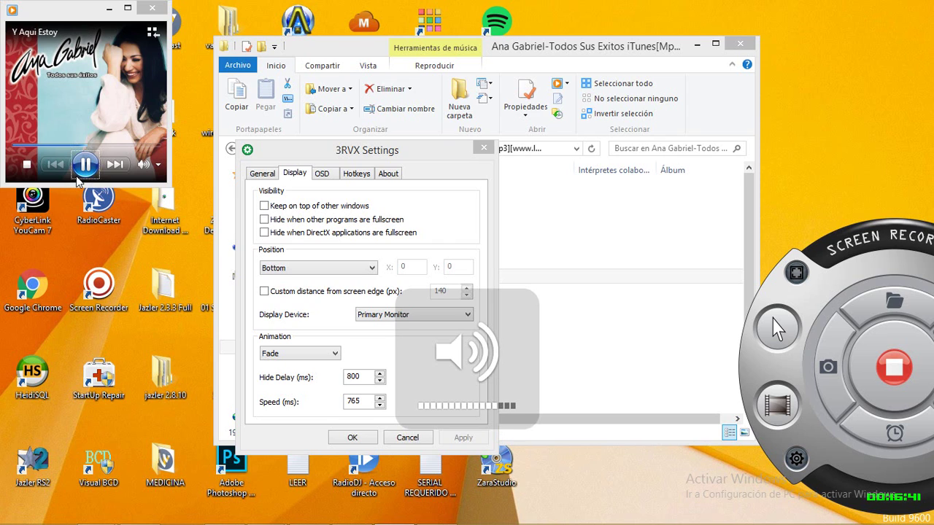
- Lower the system volume to a single segment on the on-screen indicator
key(XF86AudioLowerVolume)
key(XF86AudioLowerVolume)
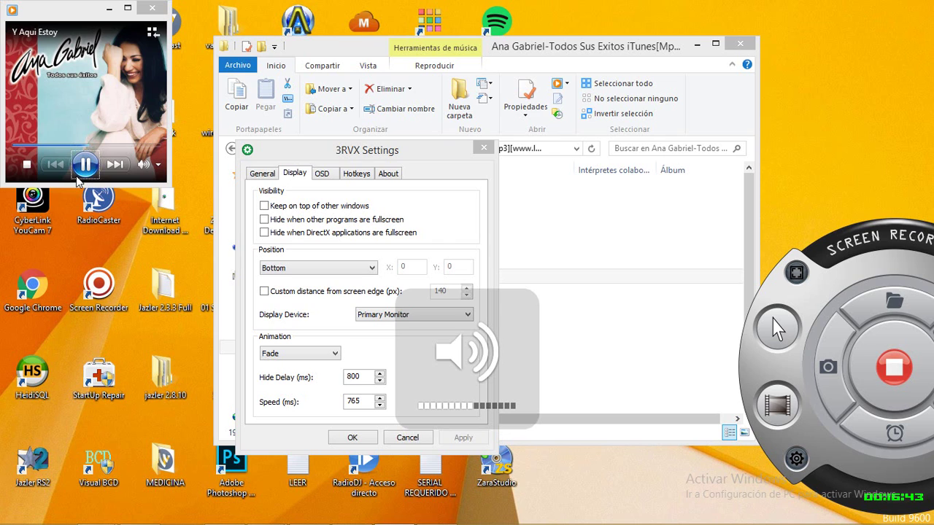
key(XF86AudioLowerVolume)
key(XF86AudioLowerVolume)
key(XF86AudioLowerVolume)
key(XF86AudioLowerVolume)
key(XF86AudioLowerVolume)
key(XF86AudioLowerVolume)
key(XF86AudioLowerVolume)
key(XF86AudioLowerVolume)
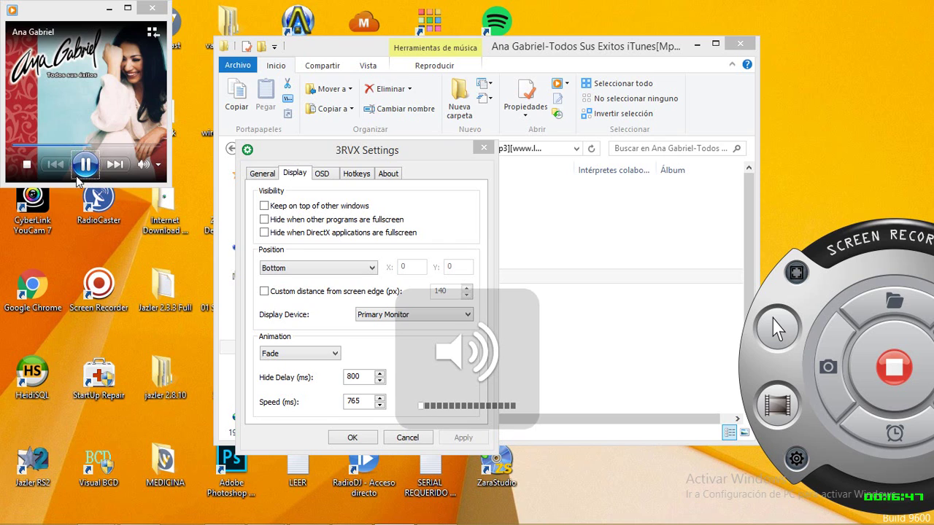
- Raise the system volume from one segment to the maximum on the on-screen indicator
key(XF86AudioRaiseVolume)
key(XF86AudioRaiseVolume)
key(XF86AudioRaiseVolume)
key(XF86AudioRaiseVolume)
key(XF86AudioRaiseVolume)
key(XF86AudioRaiseVolume)
key(XF86AudioRaiseVolume)
key(XF86AudioRaiseVolume)
key(XF86AudioRaiseVolume)
key(XF86AudioRaiseVolume)
key(XF86AudioRaiseVolume)
key(XF86AudioRaiseVolume)
key(XF86AudioRaiseVolume)
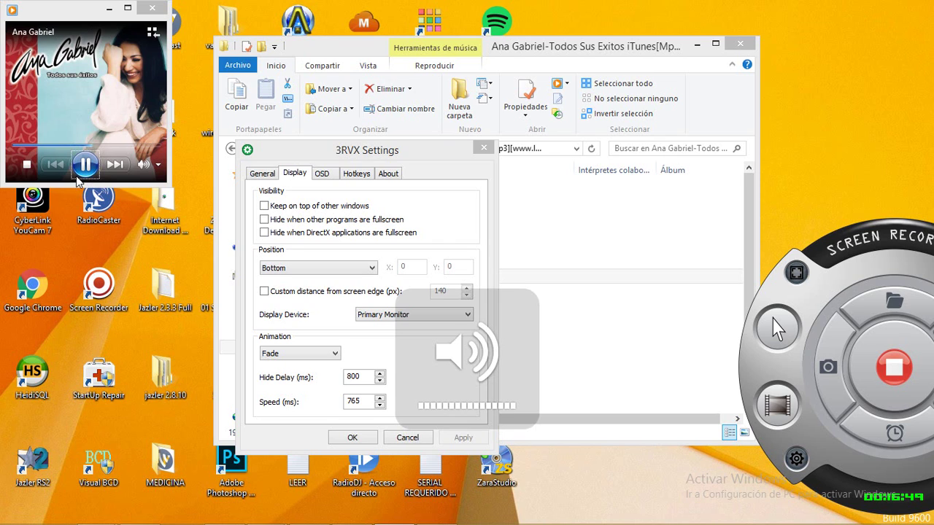
- Bring the system volume down from the maximum to about 13 segments on the on-screen indicator
key(XF86AudioRaiseVolume)
key(XF86AudioRaiseVolume)
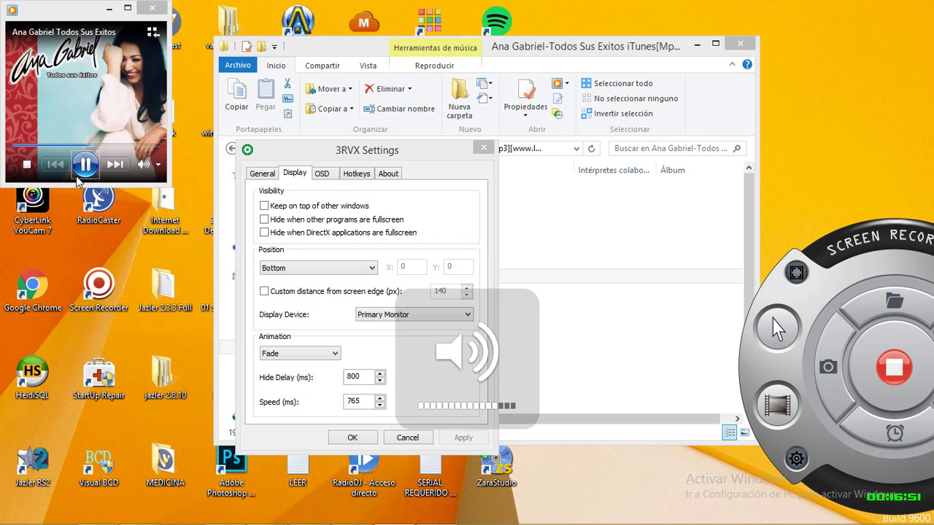
key(XF86AudioLowerVolume)
key(XF86AudioLowerVolume)
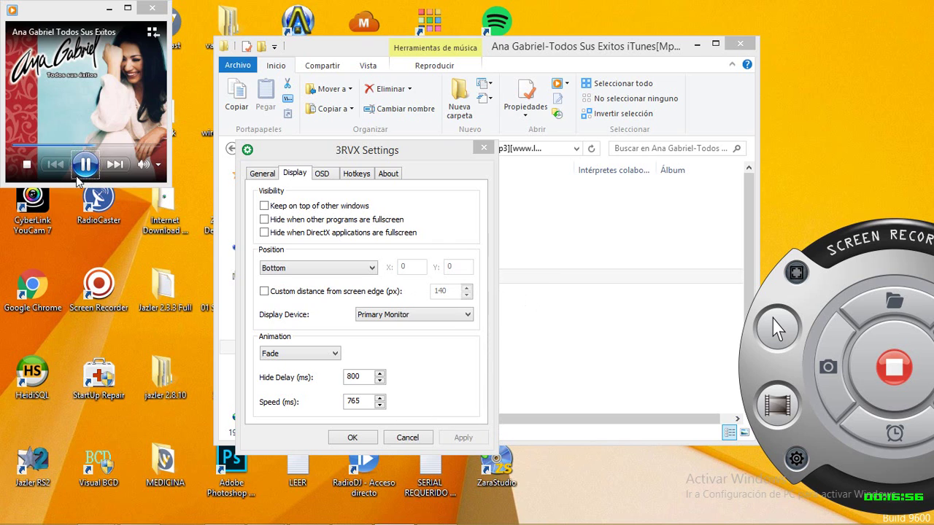
key(XF86AudioRaiseVolume)
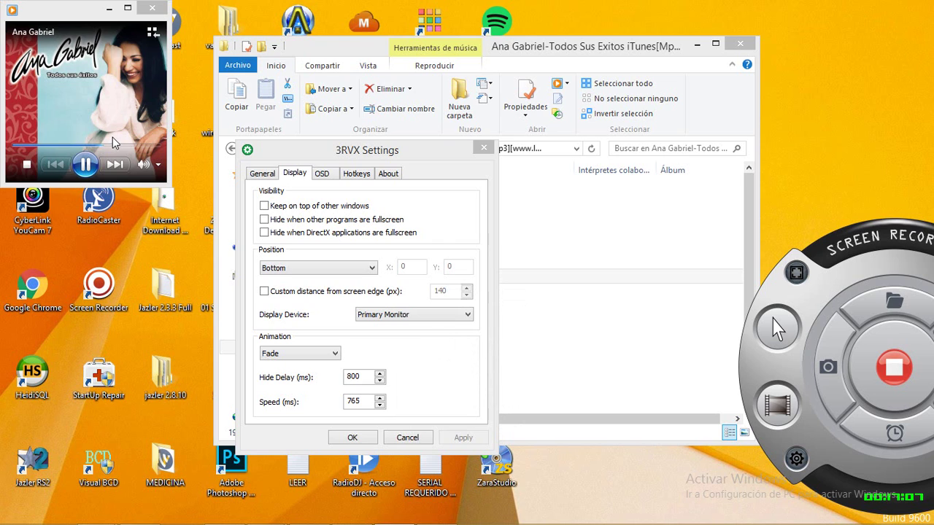
- Check the available display devices, keep Primary Monitor, and enable hiding the indicator when other programs are fullscreen
click(377, 314)
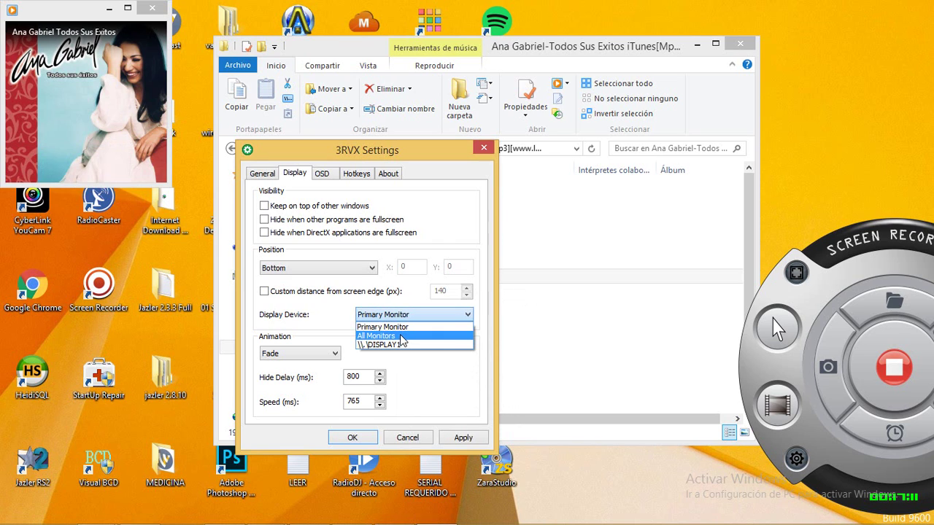
click(451, 363)
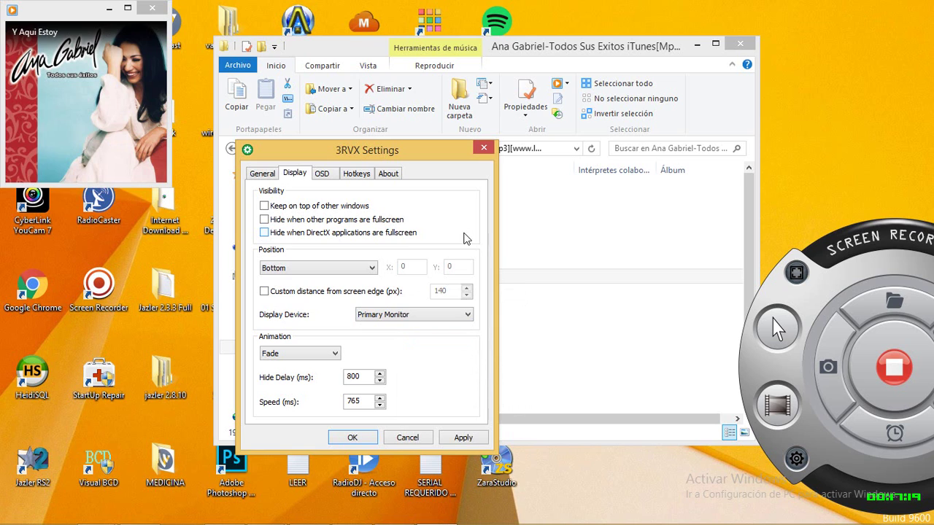
click(387, 222)
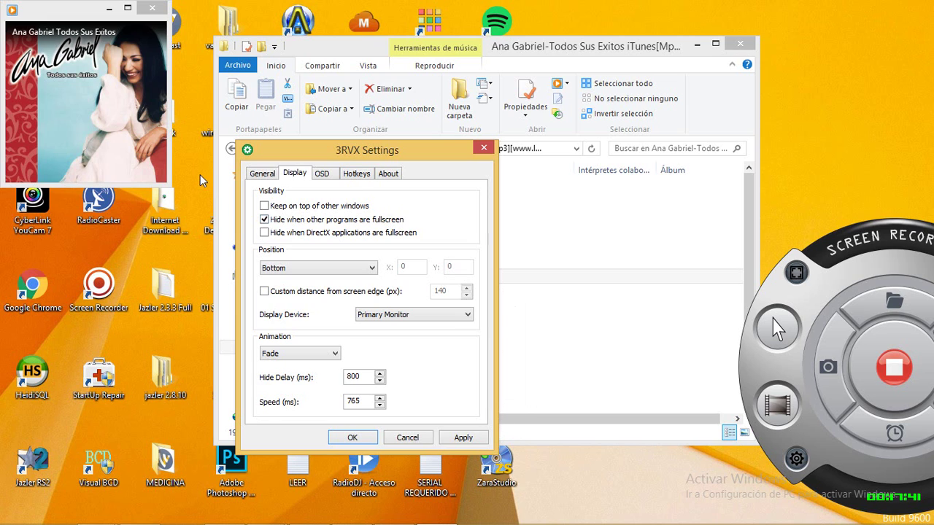
- Switch briefly to the music player and display the hotkey assignments in the 3RVX settings
click(73, 167)
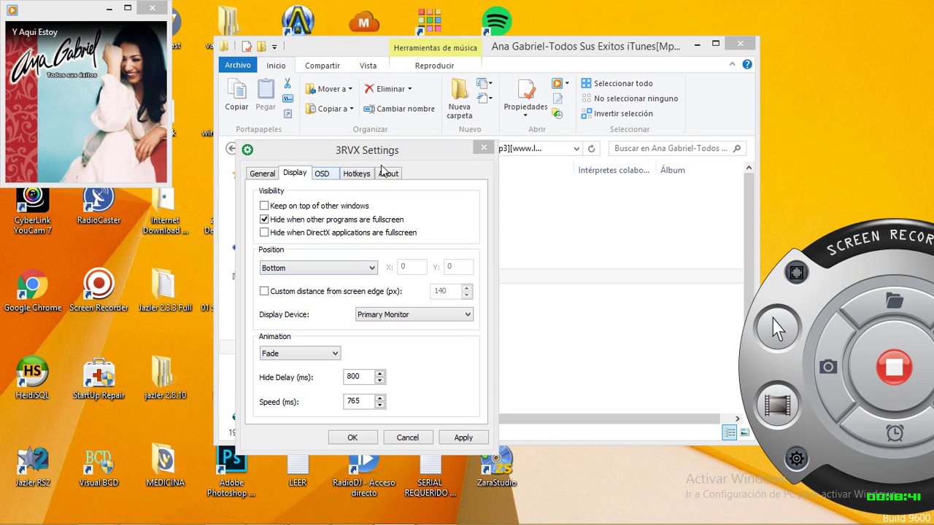
click(369, 176)
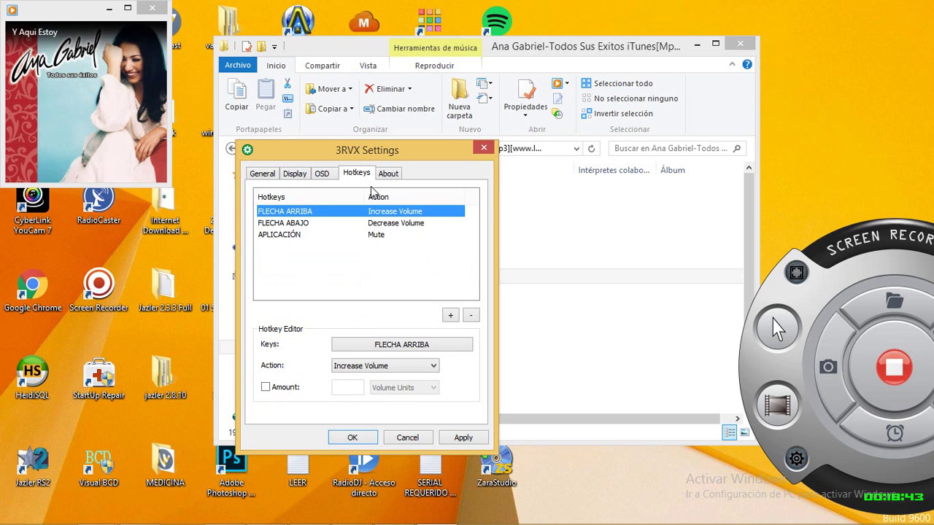